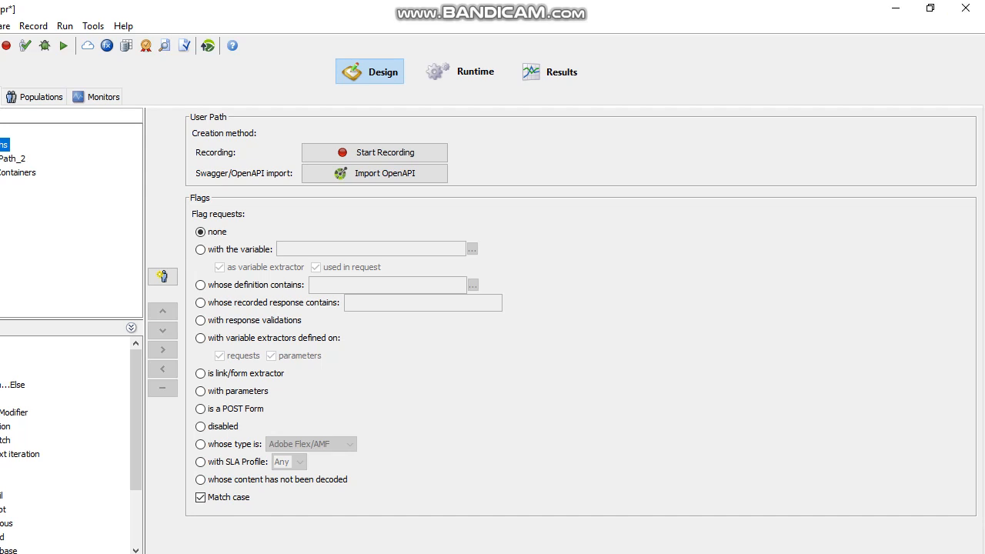
Step: Select UserPath_2 in the Design tree to display its Definition and Runtime parameters
{"action": "left_click", "coordinate": [13, 158]}
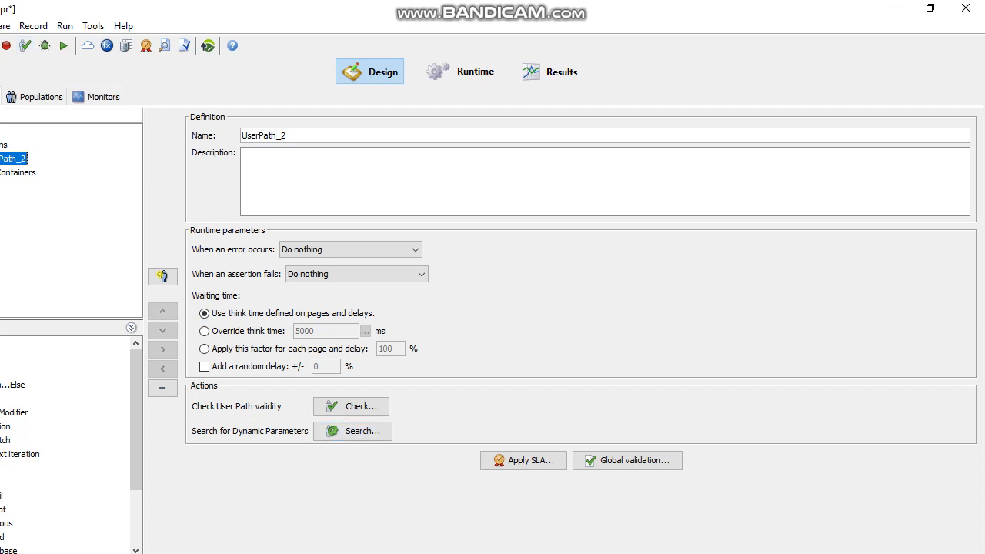
Step: In the validity check's advanced parameters, set Handle cache to New user
{"action": "left_click", "coordinate": [25, 46]}
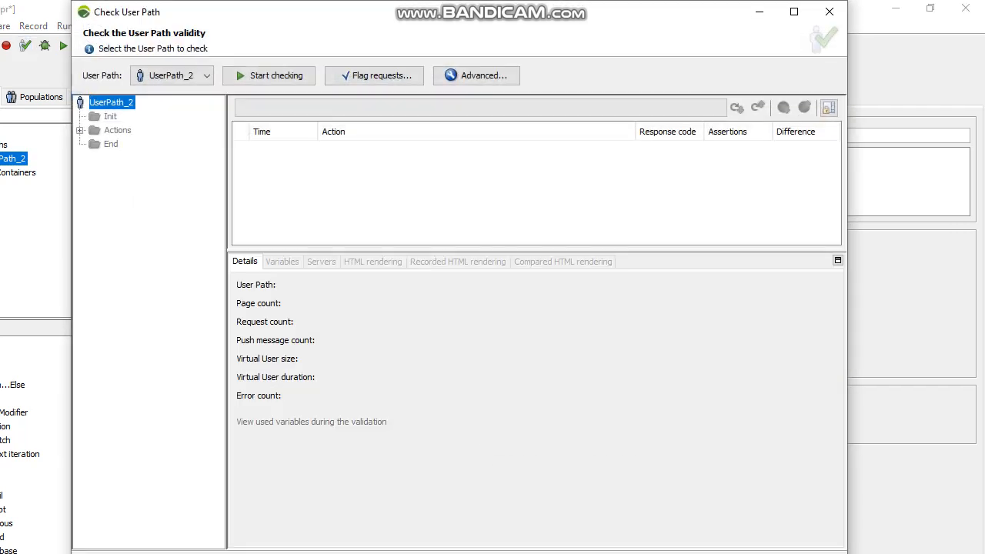
{"action": "left_click", "coordinate": [476, 75]}
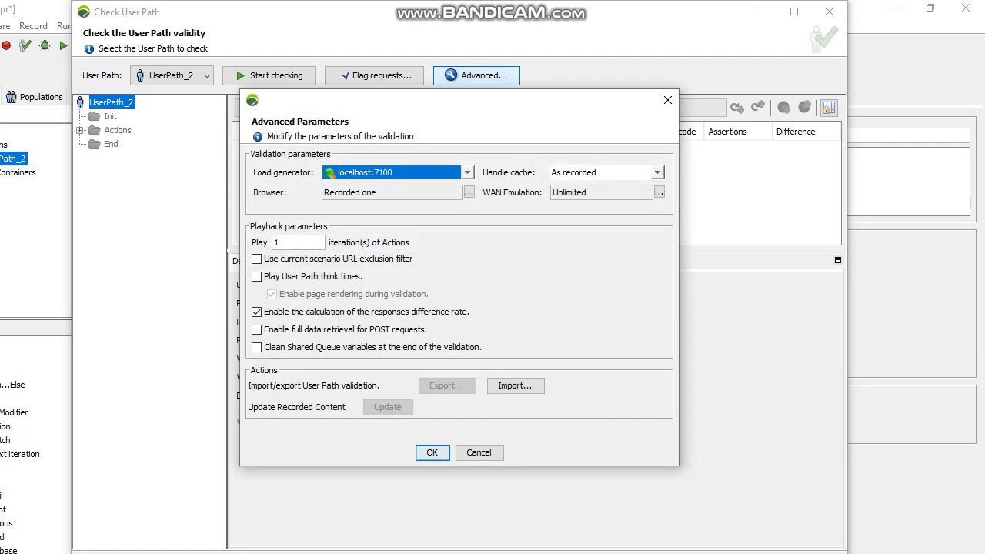
{"action": "left_click", "coordinate": [657, 172]}
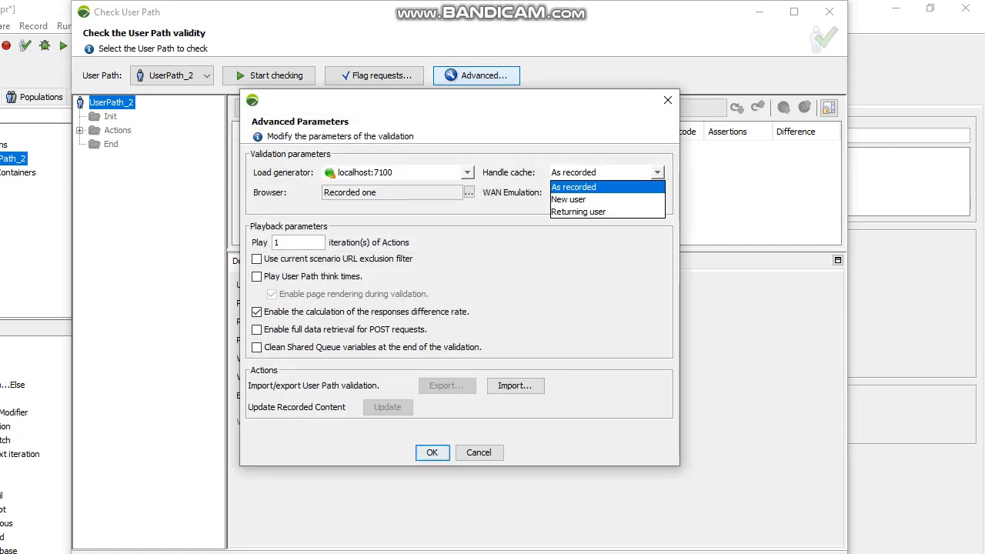
{"action": "key", "text": "Down"}
{"action": "key", "text": "Return"}
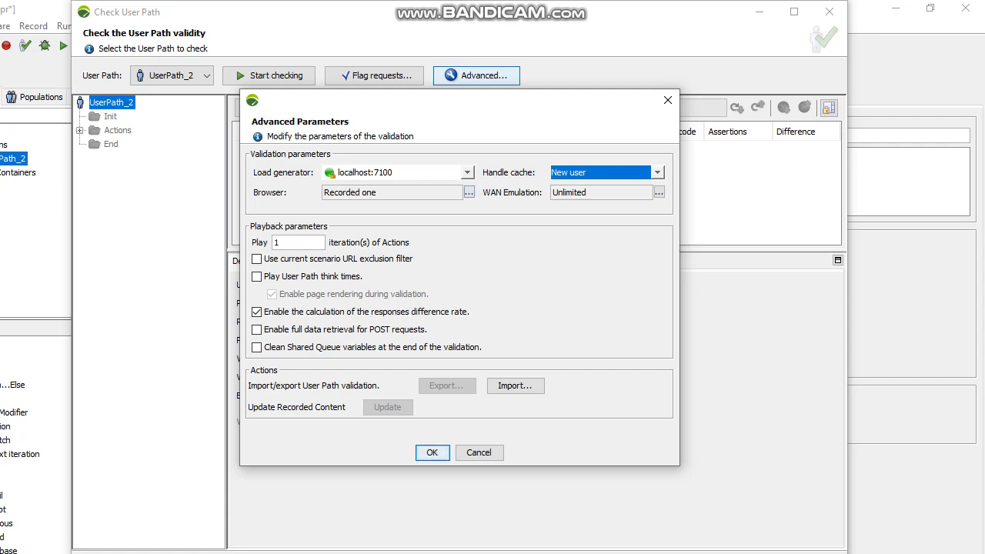
Step: Turn off HTTP/2 in the browser profile and confirm the advanced validation parameters
{"action": "left_click", "coordinate": [469, 192]}
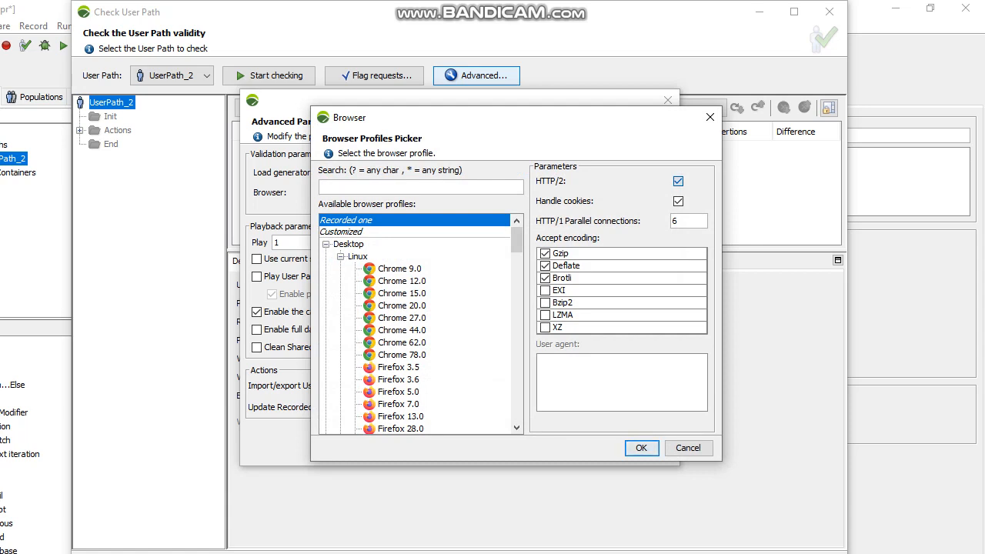
{"action": "left_click", "coordinate": [678, 180]}
{"action": "left_click", "coordinate": [641, 448]}
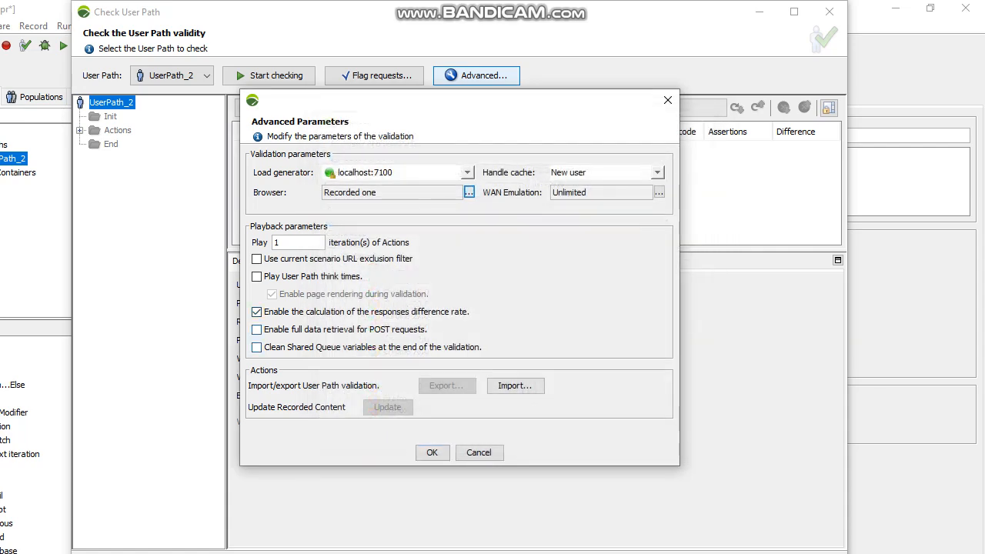
{"action": "left_click", "coordinate": [432, 452]}
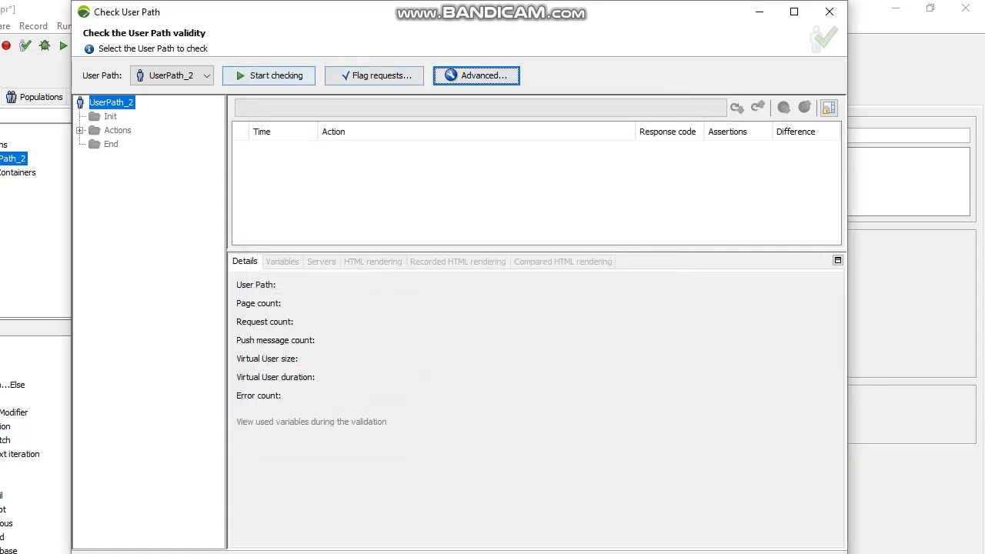
Step: Run the UserPath_2 validity check, which reports 1 error, then hide the check window
{"action": "left_click", "coordinate": [268, 76]}
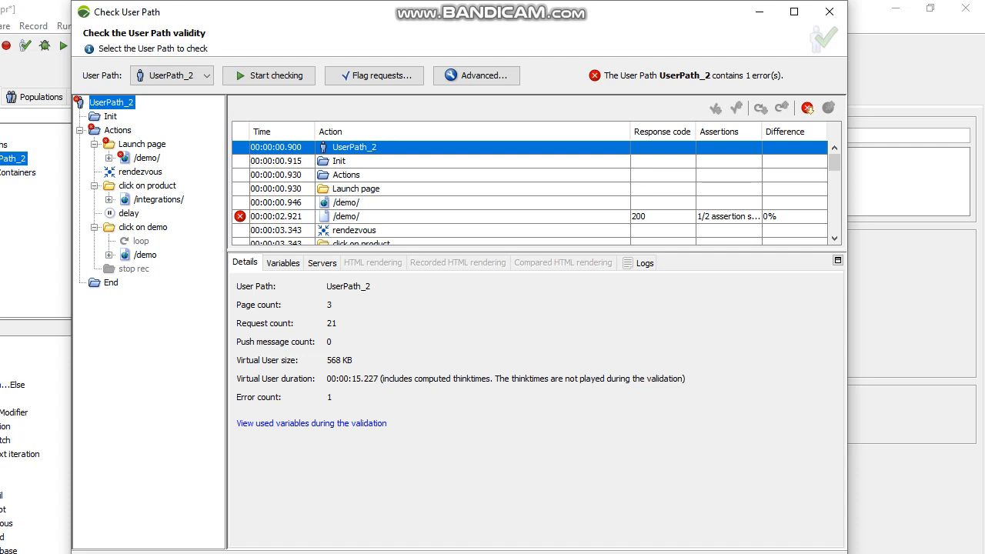
{"action": "left_click", "coordinate": [760, 12]}
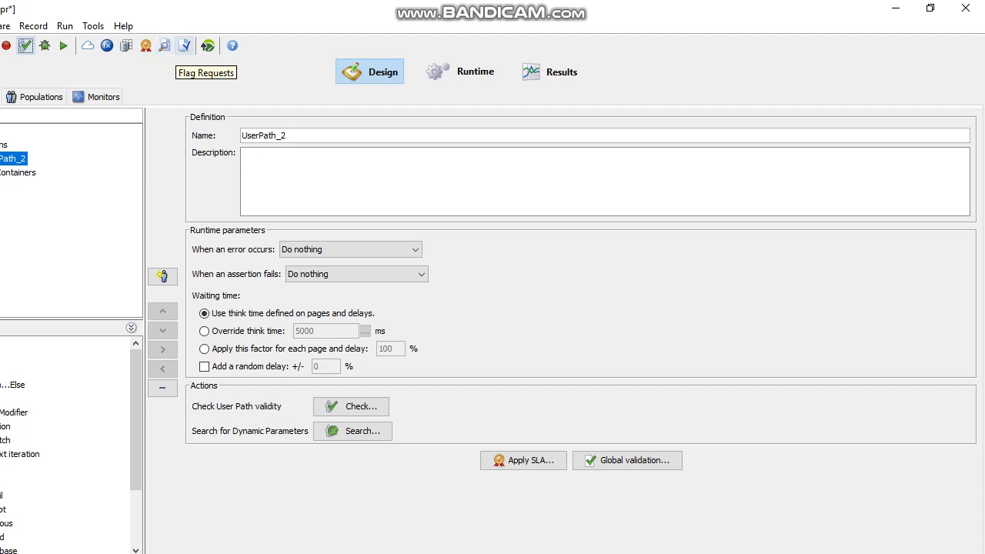
Step: Review Flag Requests leaving flagging at none, then expand UserPath_2 into Init, Actions and End
{"action": "left_click", "coordinate": [184, 45]}
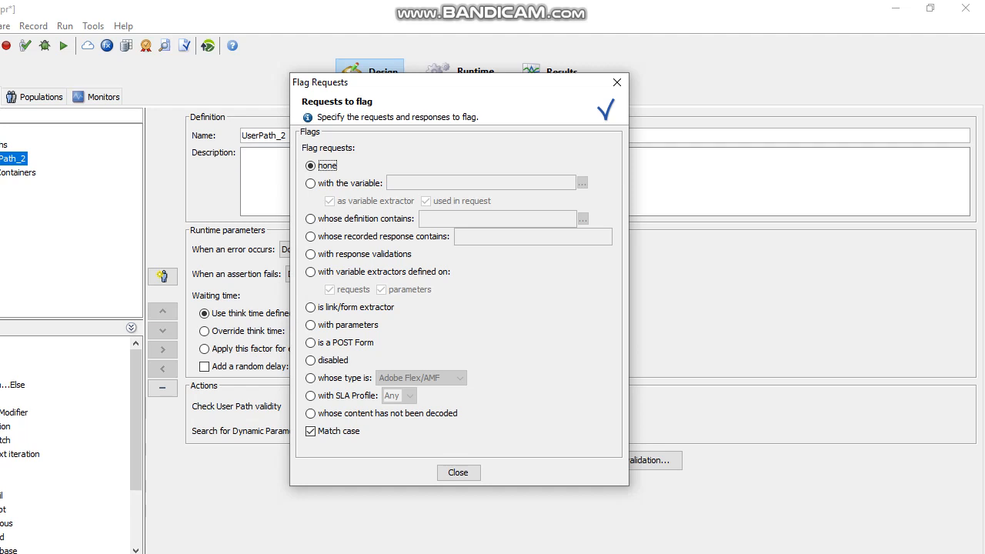
{"action": "left_click", "coordinate": [617, 82]}
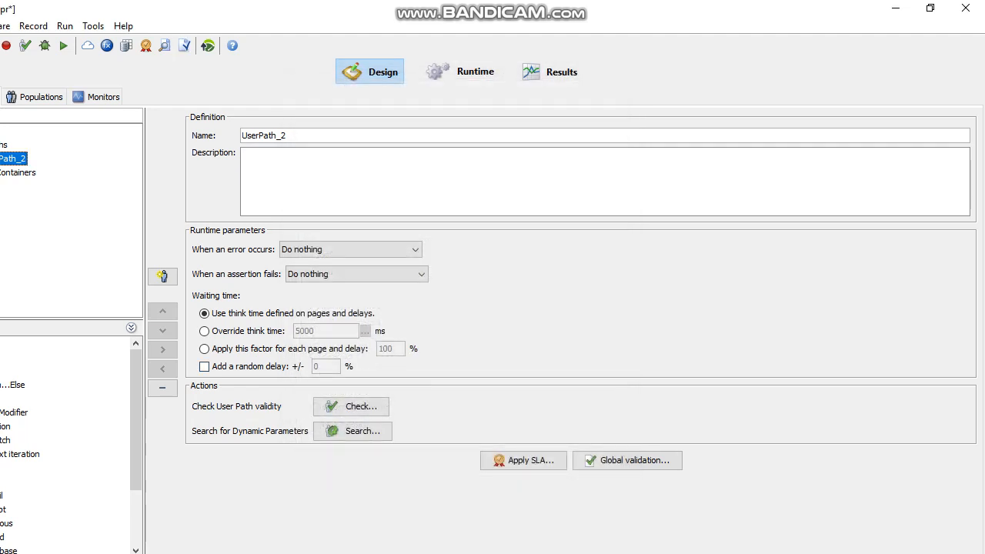
{"action": "key", "text": "Right"}
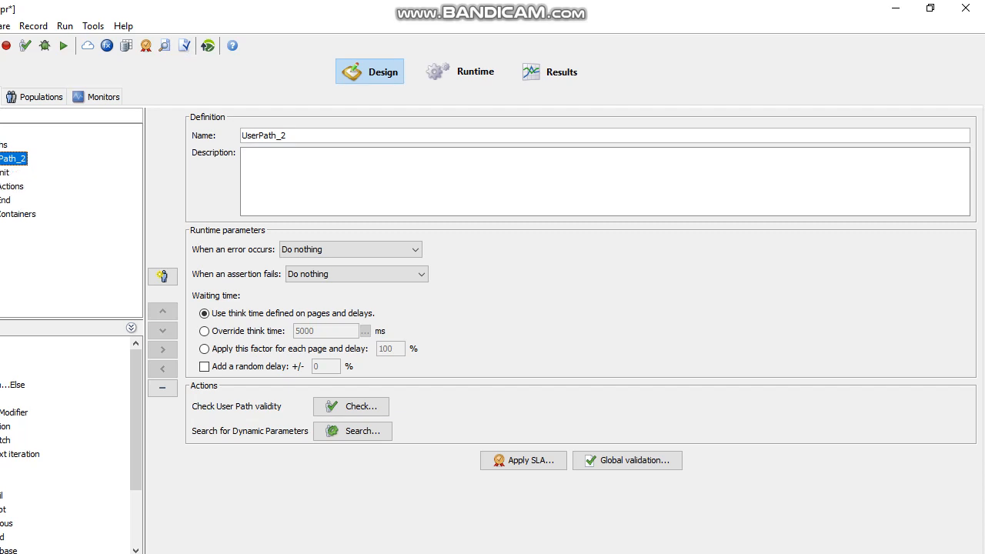
Step: Expand Actions down to the /demo/ page and show its GET request to phptravels.com
{"action": "left_click", "coordinate": [0, 186]}
{"action": "left_click", "coordinate": [0, 200]}
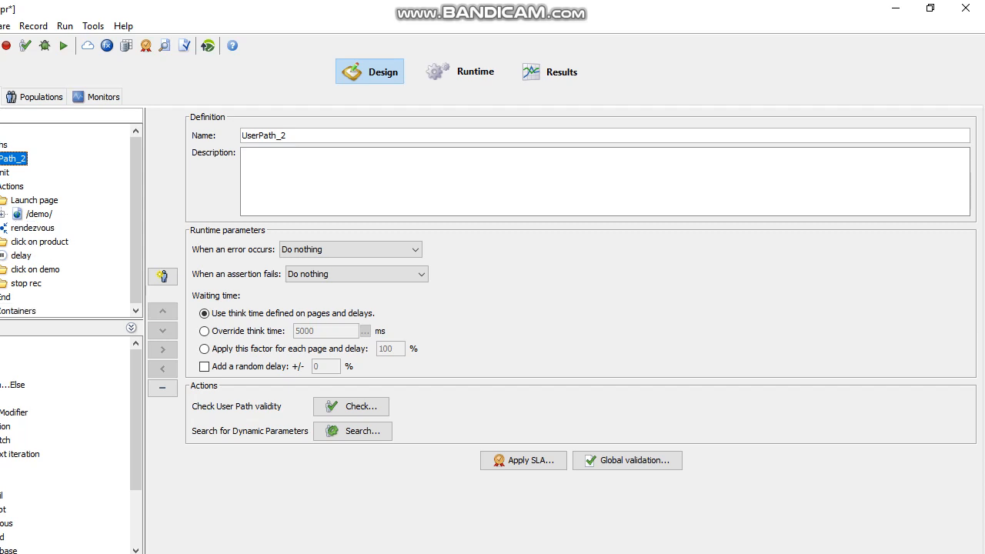
{"action": "left_click", "coordinate": [0, 242]}
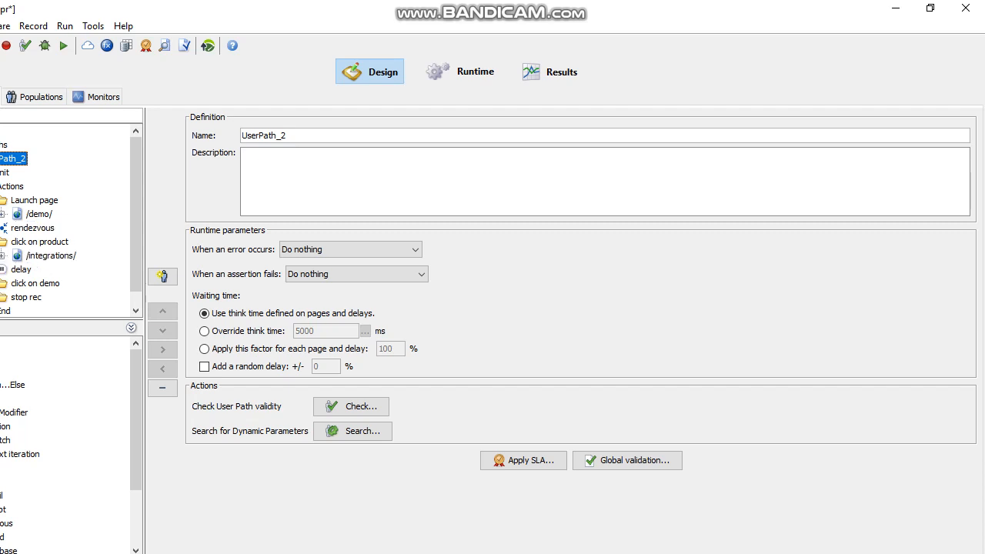
{"action": "left_click", "coordinate": [0, 255]}
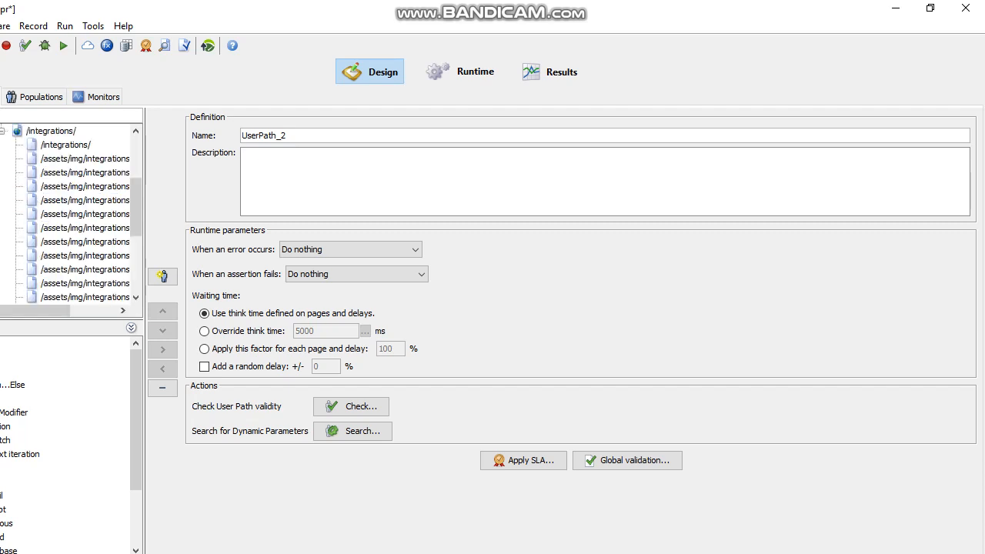
{"action": "left_click_drag", "start_coordinate": [145, 215], "coordinate": [495, 215]}
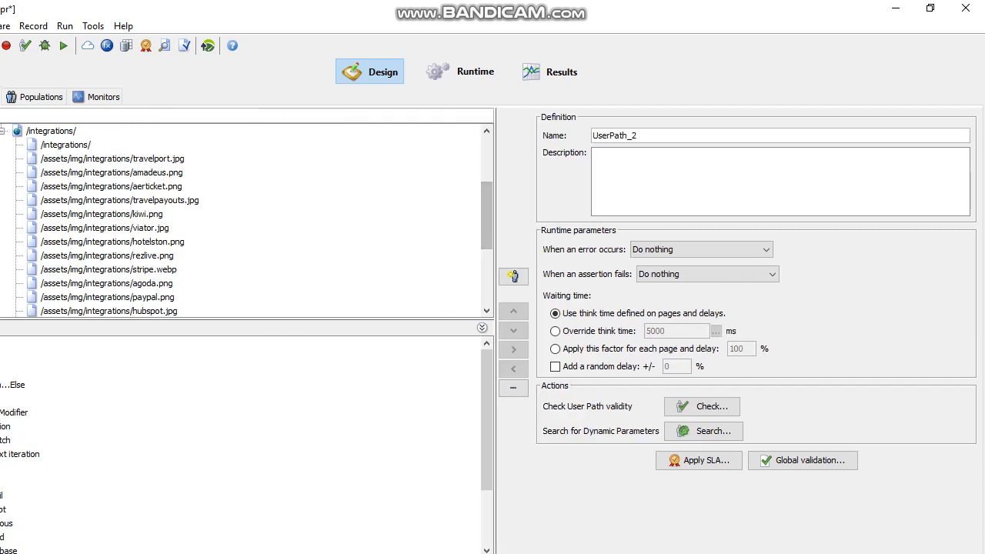
{"action": "scroll", "coordinate": [431, 219], "scroll_direction": "up", "scroll_amount": 3}
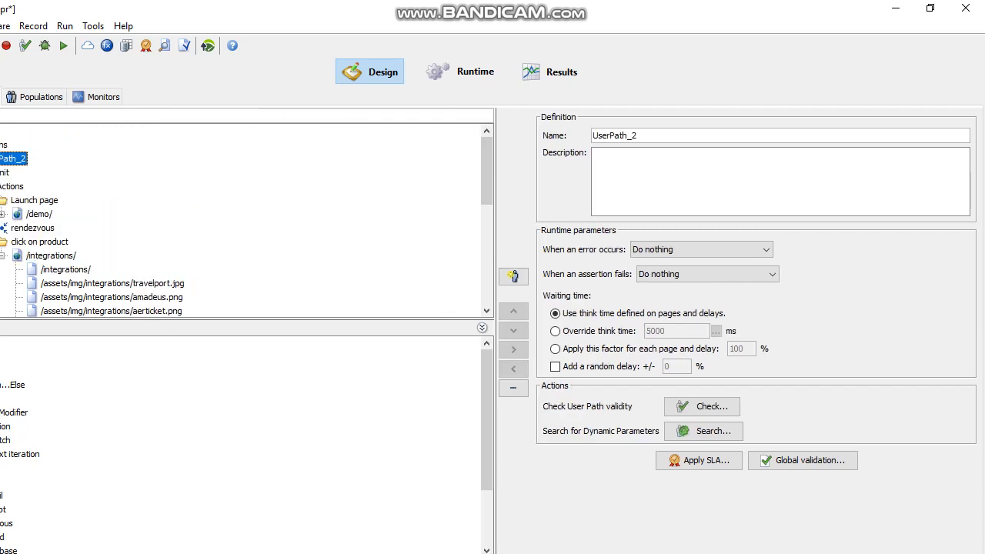
{"action": "left_click", "coordinate": [2, 214]}
{"action": "left_click", "coordinate": [54, 228]}
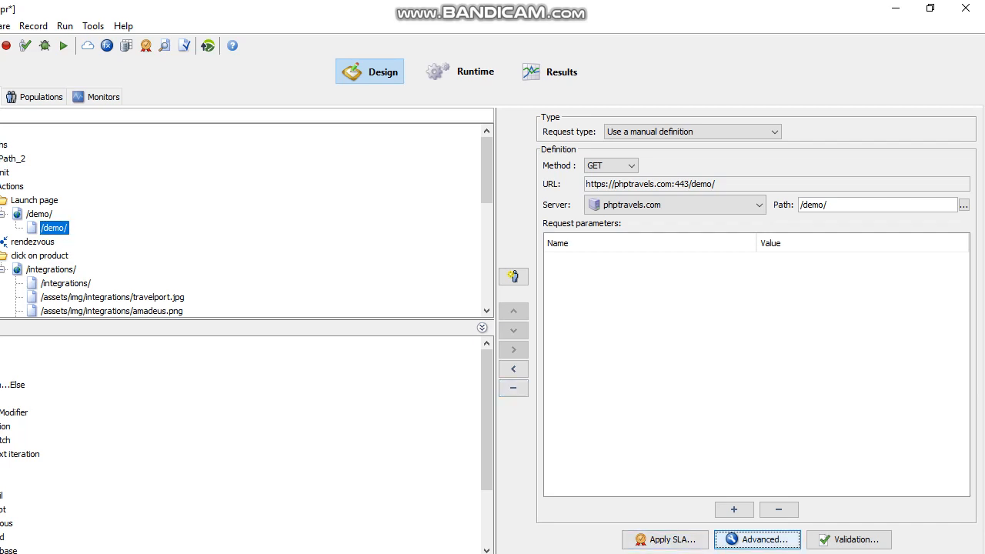
Step: In the /demo/ request's advanced headers, select the ci_session part of the Cookie value
{"action": "left_click", "coordinate": [757, 539]}
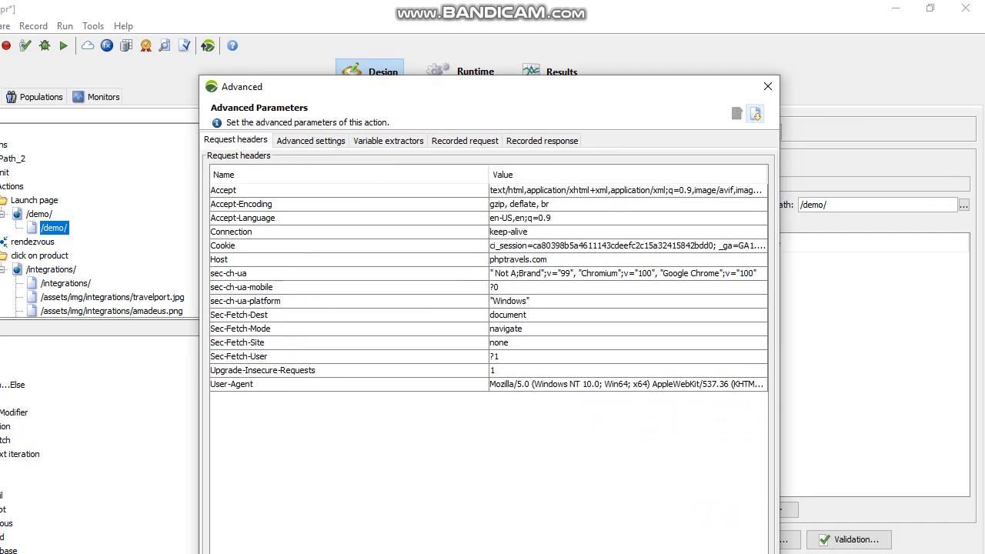
{"action": "left_click", "coordinate": [553, 245]}
{"action": "left_click", "coordinate": [552, 244]}
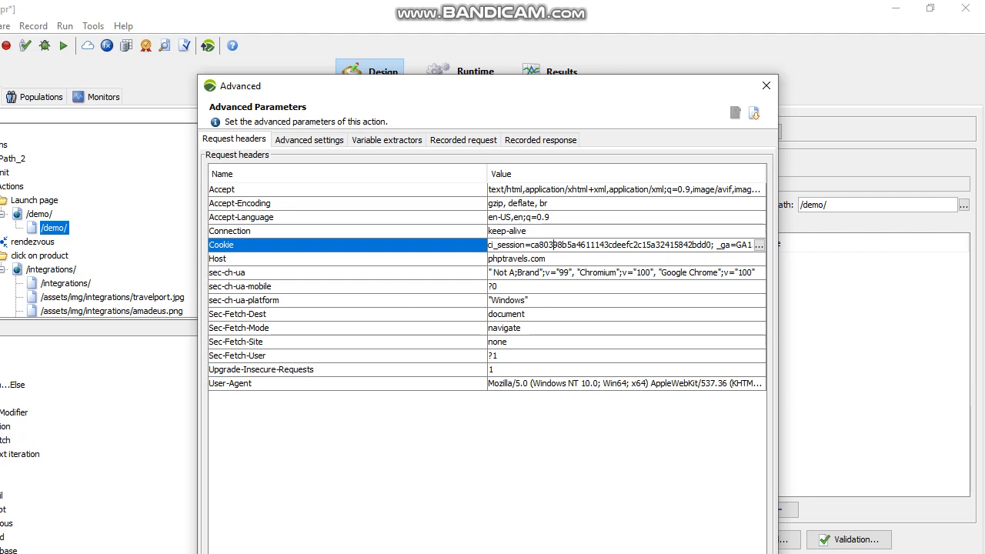
{"action": "left_click_drag", "start_coordinate": [714, 245], "coordinate": [489, 245]}
{"action": "key", "text": "ctrl+c"}
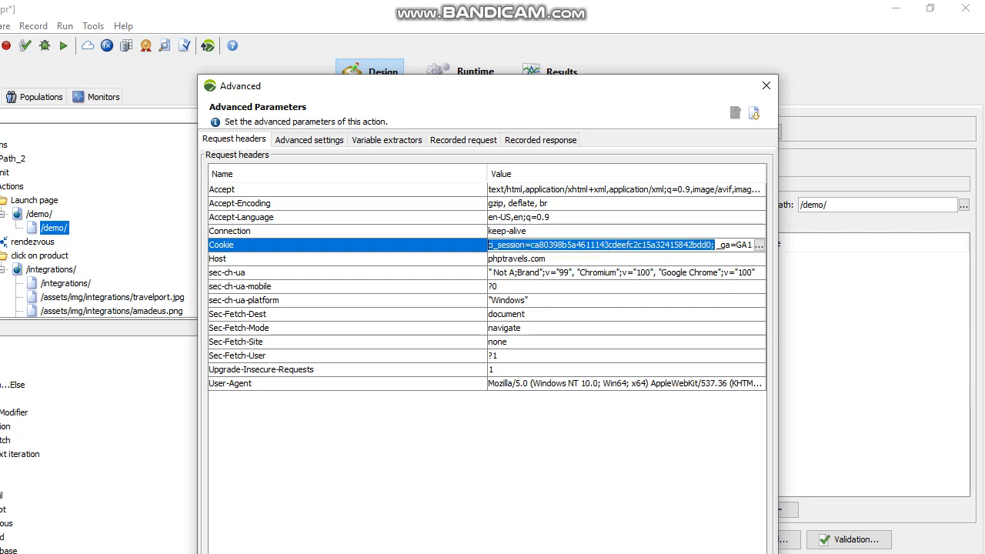
Step: Launch Notepad and paste the copied ci_session cookie into a new note
{"action": "key", "text": "super+r"}
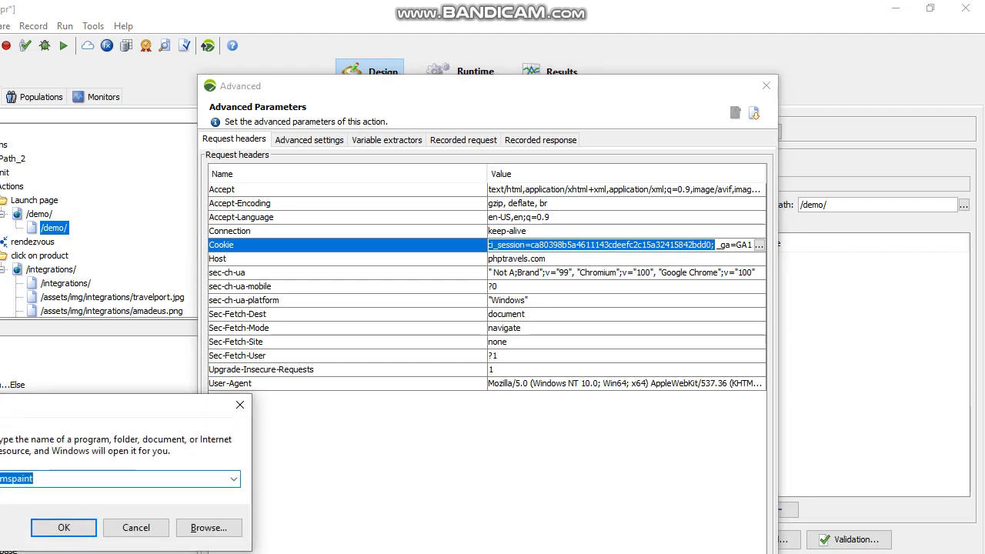
{"action": "type", "text": "n"}
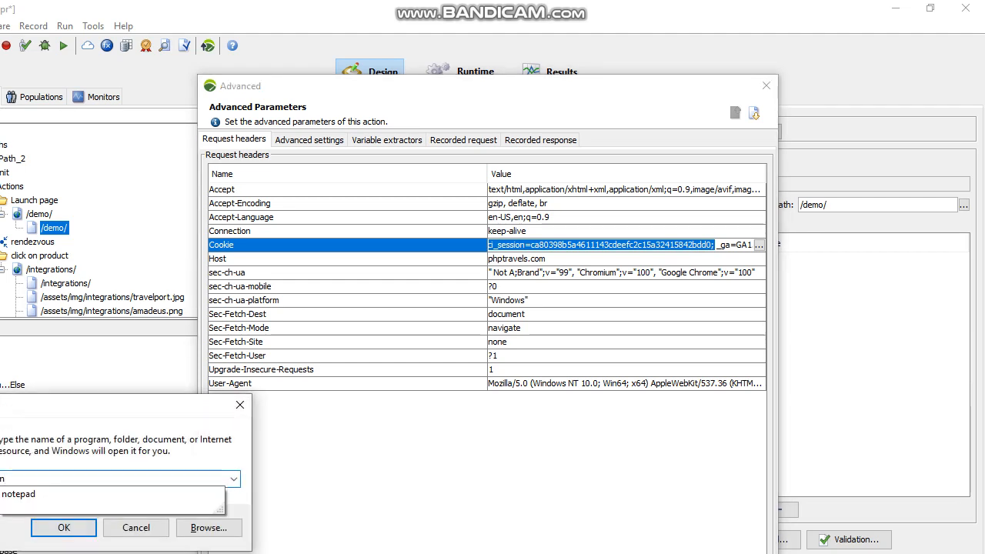
{"action": "type", "text": "otepad"}
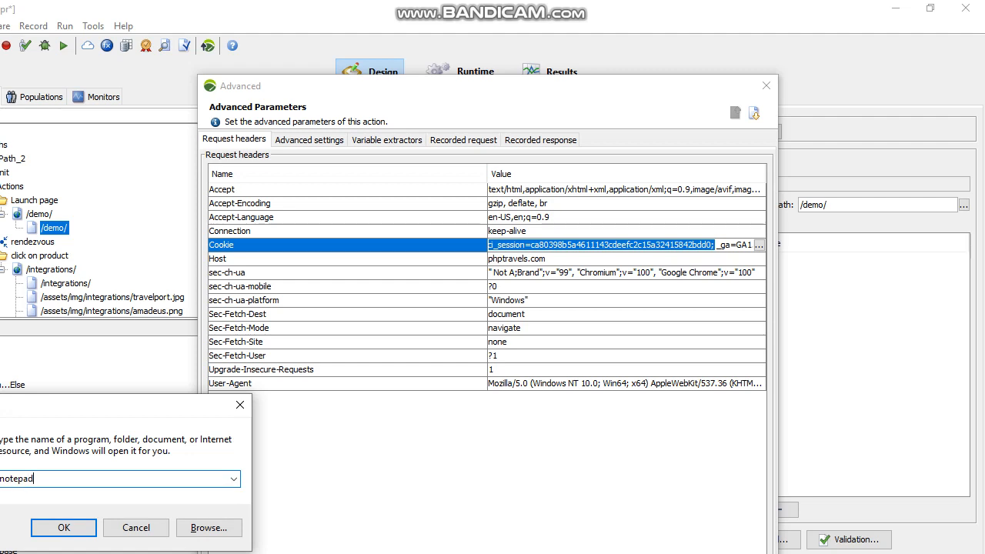
{"action": "key", "text": "Return"}
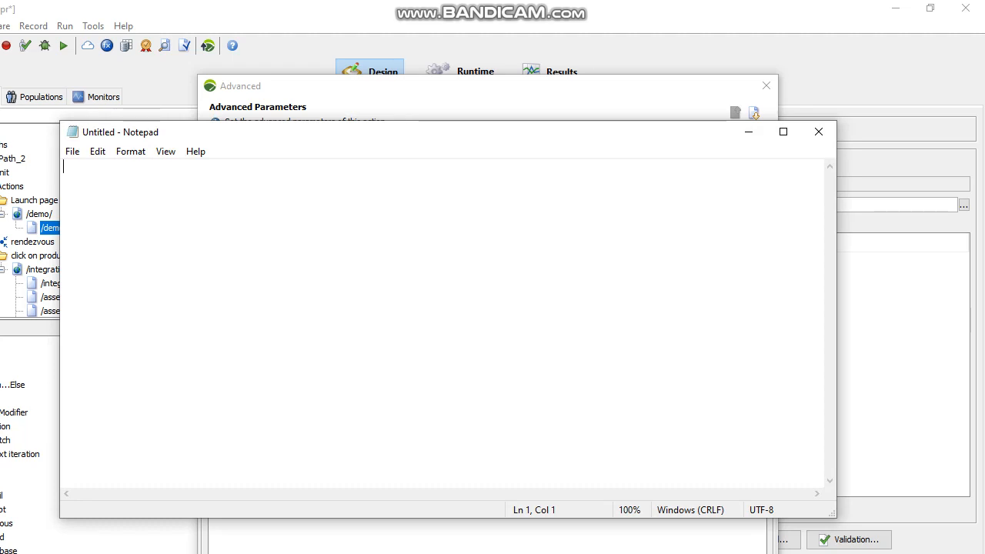
{"action": "key", "text": "ctrl+v"}
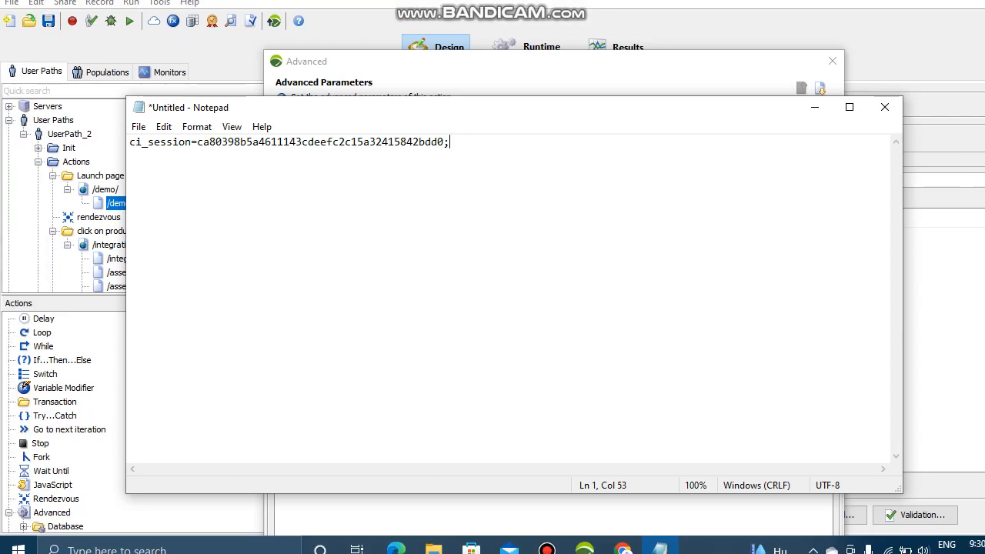
Step: Select the session value after ci_session= without the semicolon, then close NeoLoad's Advanced parameters
{"action": "left_click", "coordinate": [131, 166]}
{"action": "key", "text": "shift+Right"}
{"action": "key", "text": "shift+Right"}
{"action": "key", "text": "shift+Right"}
{"action": "key", "text": "shift+Right"}
{"action": "key", "text": "shift+Right"}
{"action": "key", "text": "shift+Right"}
{"action": "key", "text": "shift+Right"}
{"action": "key", "text": "shift+Right"}
{"action": "key", "text": "shift+Right"}
{"action": "key", "text": "shift+Right"}
{"action": "key", "text": "shift+Right"}
{"action": "key", "text": "shift+Right"}
{"action": "key", "text": "shift+Right"}
{"action": "key", "text": "shift+Right"}
{"action": "key", "text": "shift+Right"}
{"action": "key", "text": "shift+Right"}
{"action": "key", "text": "shift+Right"}
{"action": "key", "text": "shift+Right"}
{"action": "key", "text": "shift+Right"}
{"action": "key", "text": "shift+Right"}
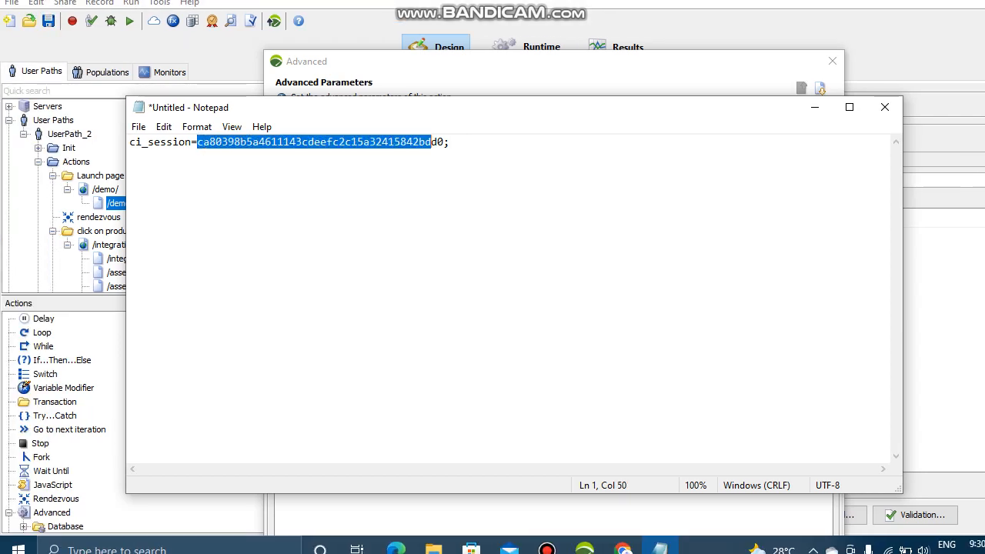
{"action": "left_click", "coordinate": [420, 142]}
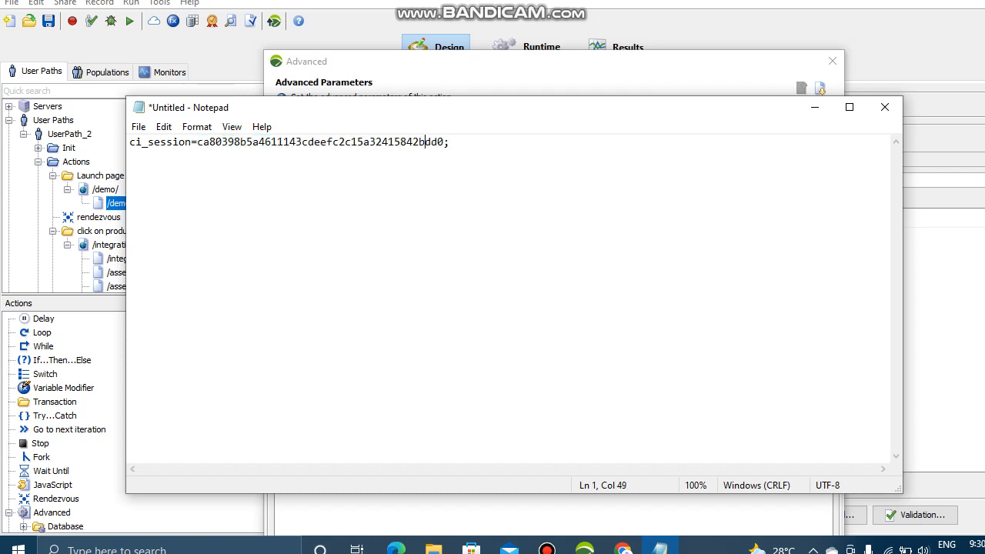
{"action": "left_click_drag", "start_coordinate": [444, 142], "coordinate": [197, 142]}
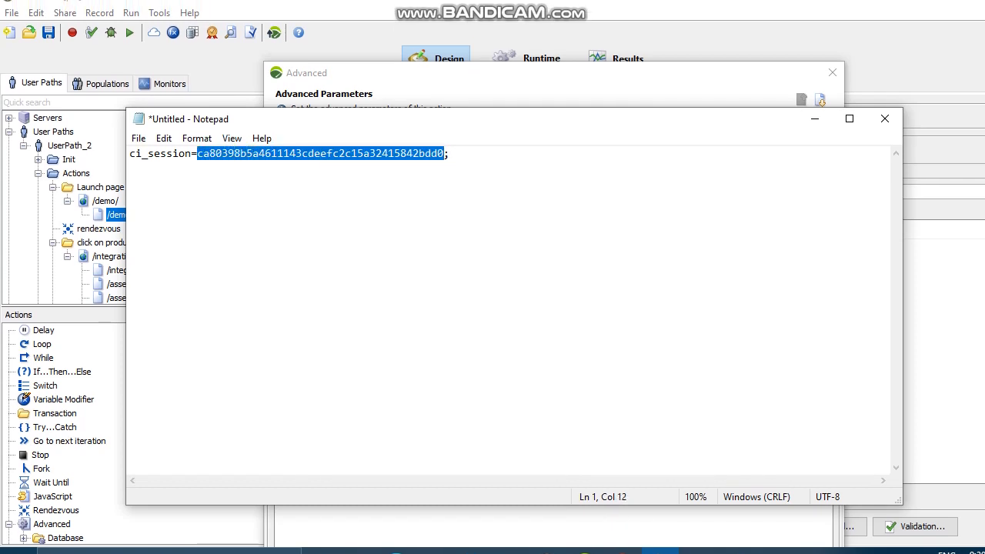
{"action": "left_click", "coordinate": [815, 118]}
{"action": "left_click", "coordinate": [832, 72]}
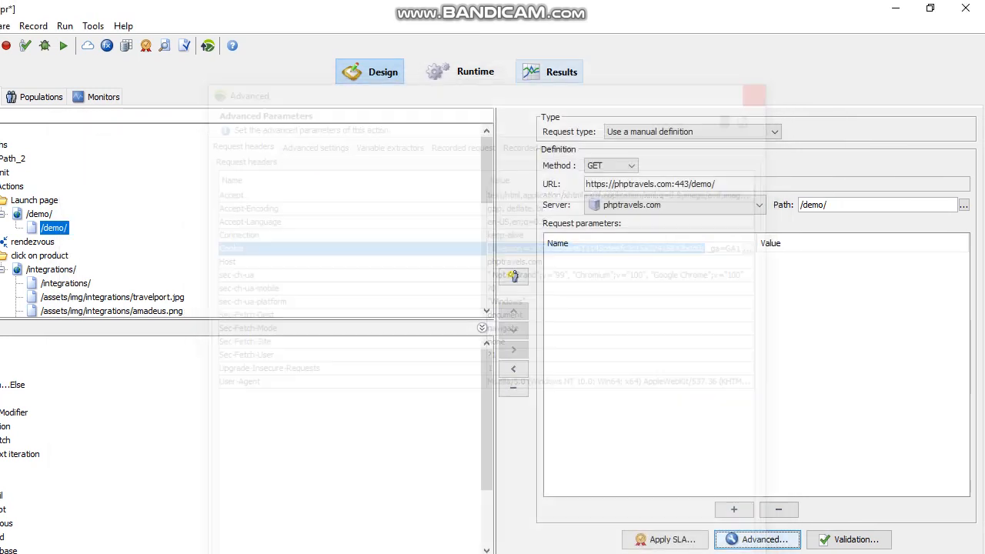
Step: Flag requests whose recorded response contains the pasted ci_session value
{"action": "left_click", "coordinate": [185, 45]}
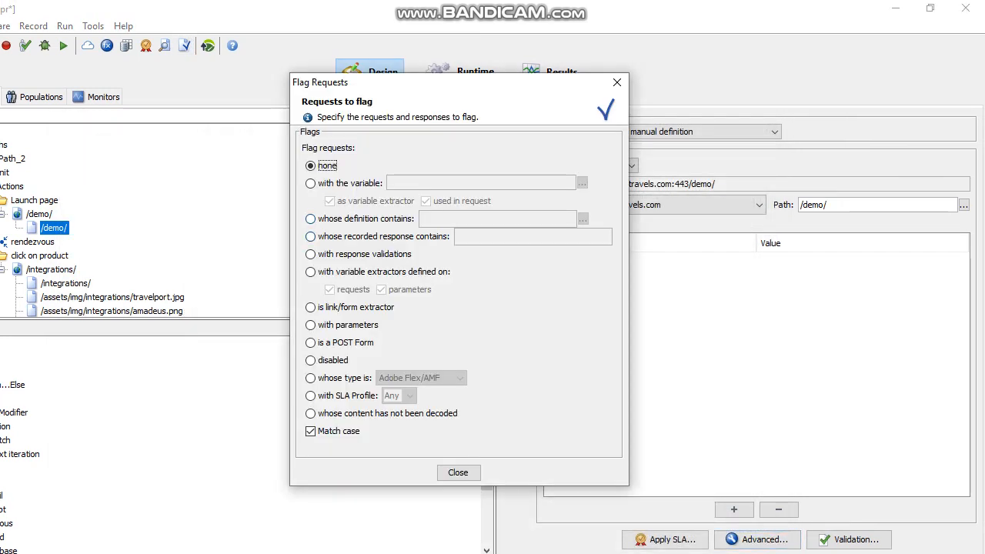
{"action": "left_click", "coordinate": [311, 219]}
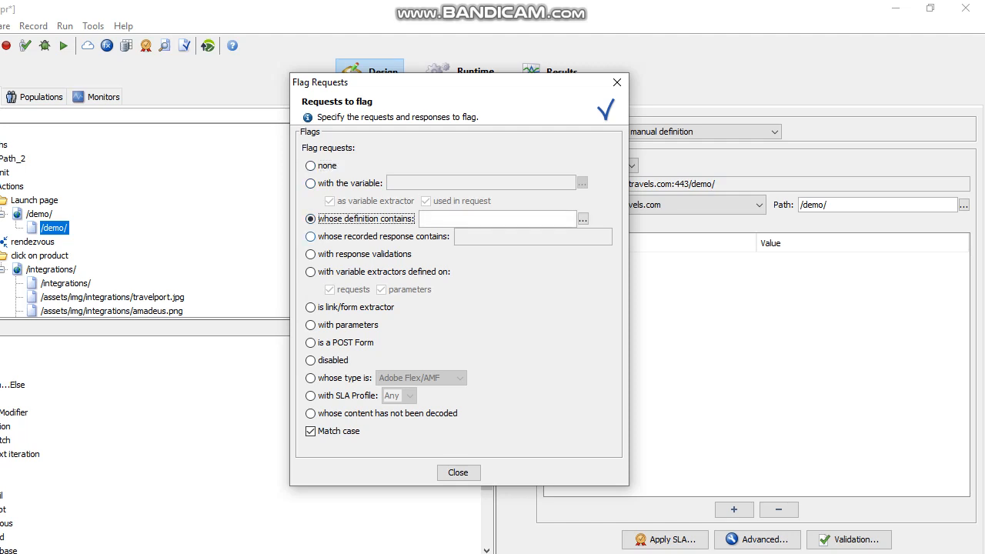
{"action": "left_click", "coordinate": [311, 236]}
{"action": "left_click", "coordinate": [492, 237]}
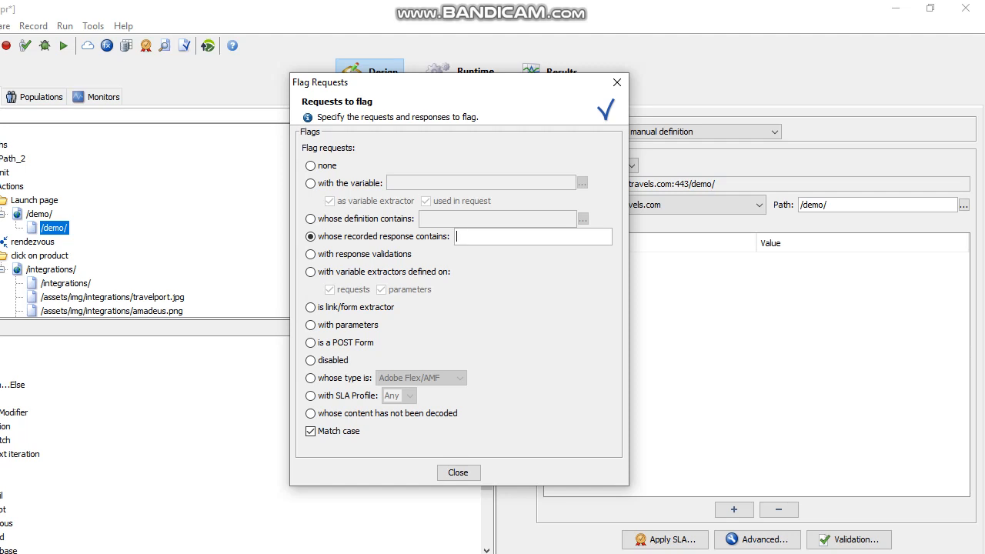
{"action": "type", "text": "3b5a4611143cdeefc2c15a32415842bdd0"}
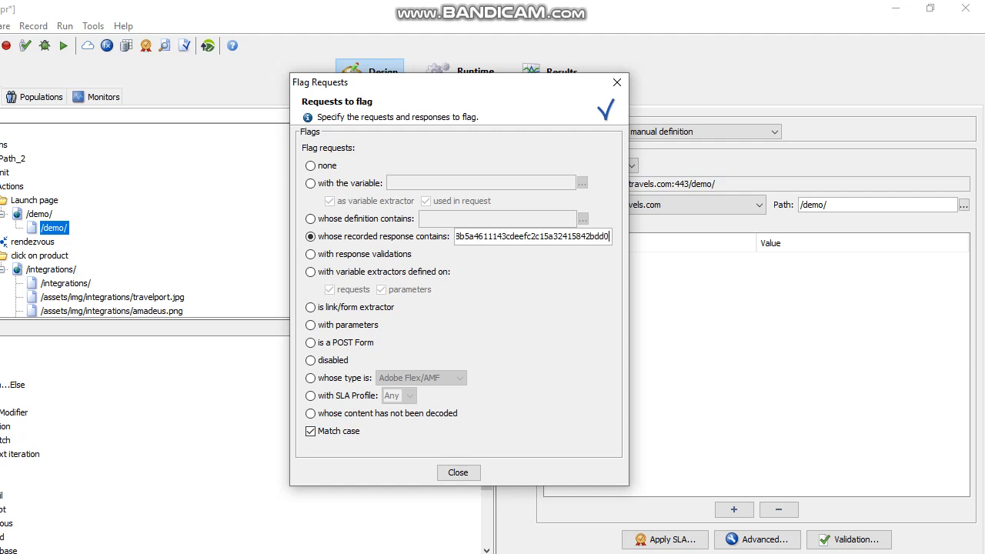
{"action": "left_click", "coordinate": [458, 472]}
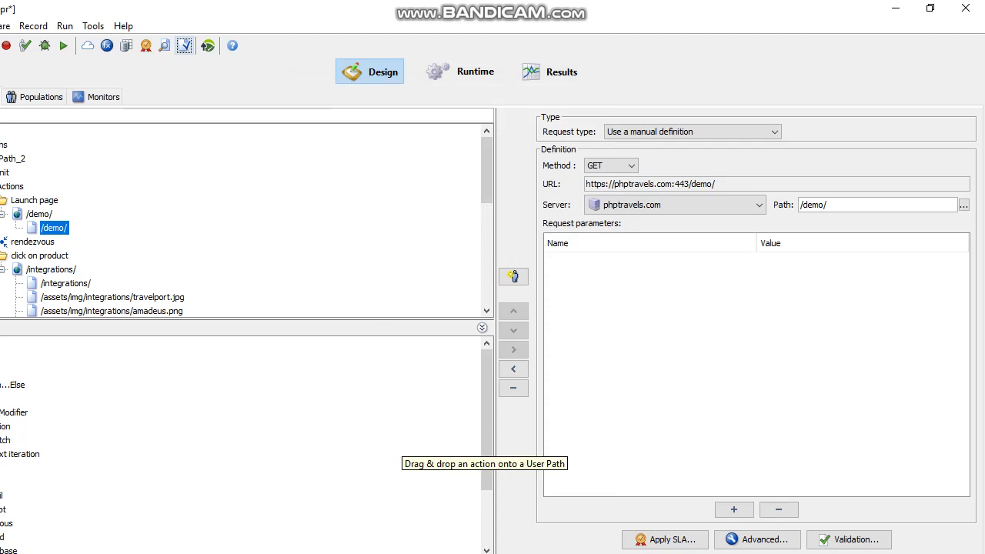
{"action": "scroll", "coordinate": [243, 220], "scroll_direction": "down", "scroll_amount": 5}
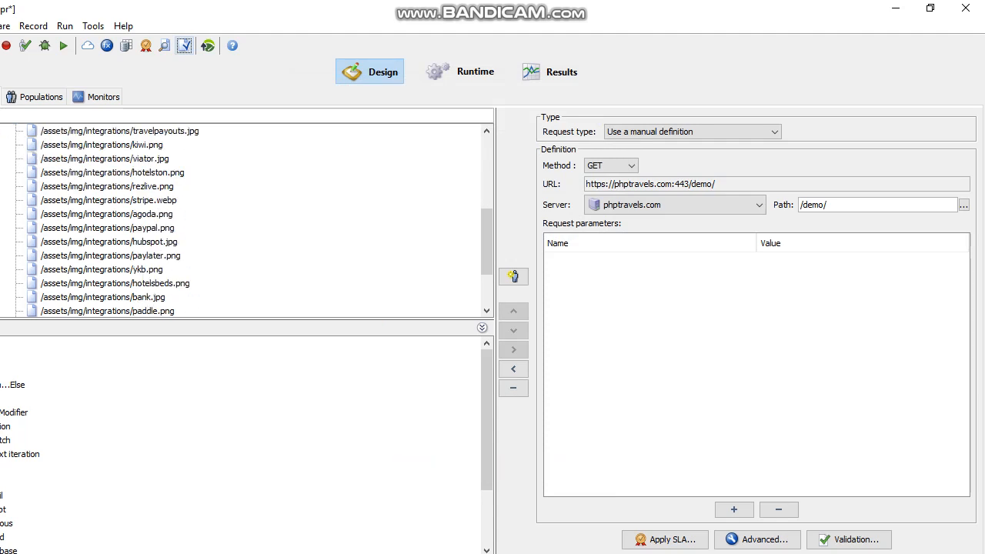
{"action": "scroll", "coordinate": [243, 220], "scroll_direction": "up", "scroll_amount": 5}
{"action": "scroll", "coordinate": [243, 220], "scroll_direction": "down", "scroll_amount": 2}
{"action": "scroll", "coordinate": [243, 220], "scroll_direction": "up", "scroll_amount": 2}
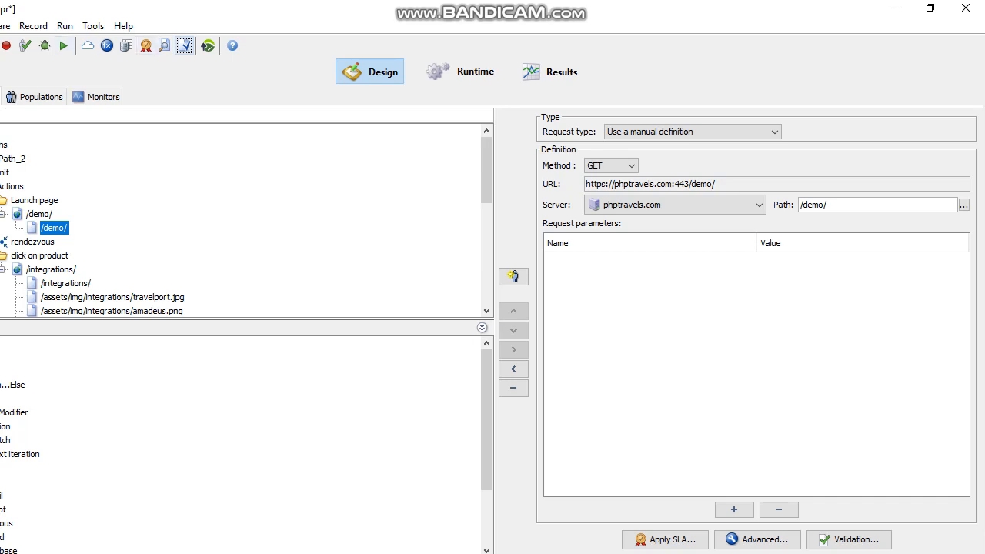
Step: Replace the response search text with the ci_session value again, then reopen Flag Requests with it selected
{"action": "left_click", "coordinate": [185, 46]}
{"action": "left_click", "coordinate": [528, 236]}
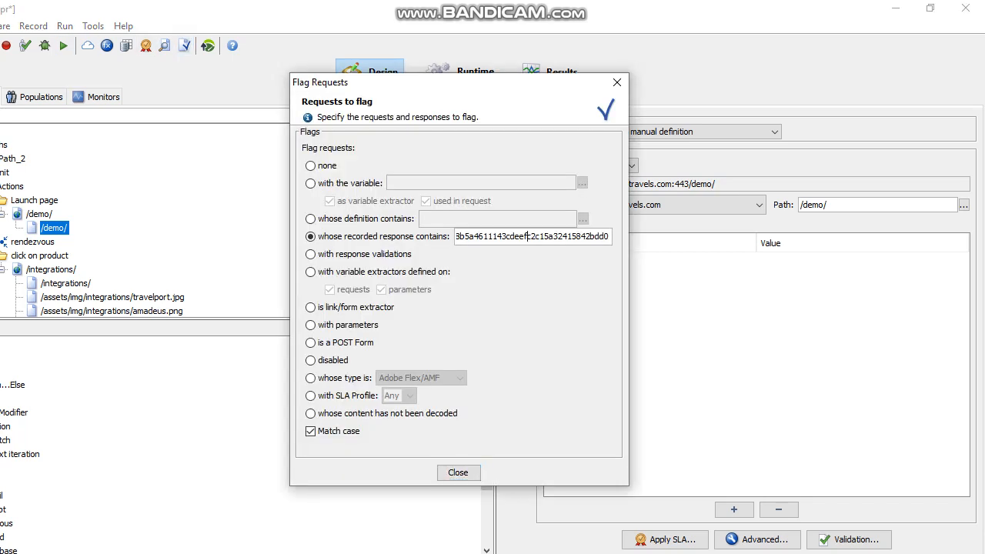
{"action": "key", "text": "ctrl+a"}
{"action": "key", "text": "ctrl+c"}
{"action": "key", "text": "BackSpace"}
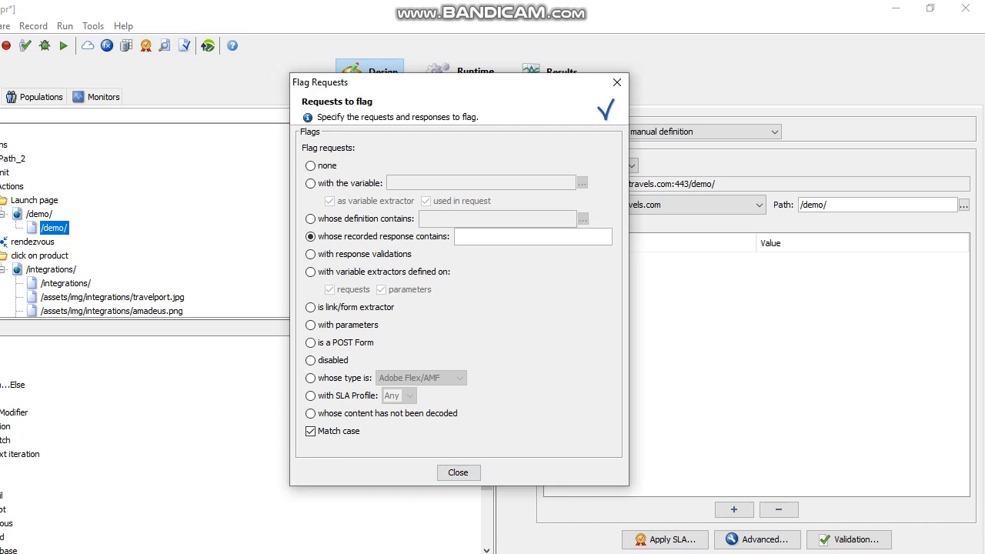
{"action": "key", "text": "ctrl+v"}
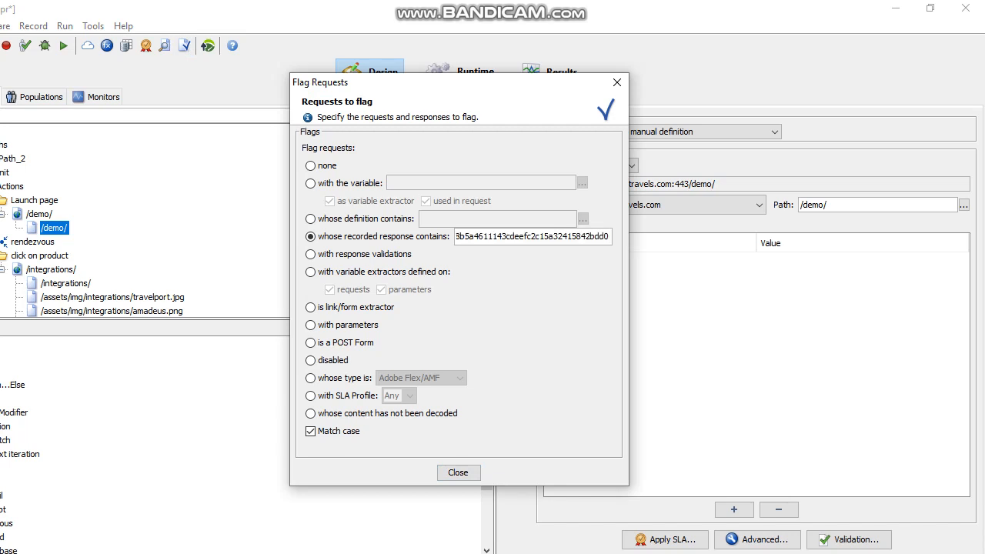
{"action": "left_click", "coordinate": [458, 473]}
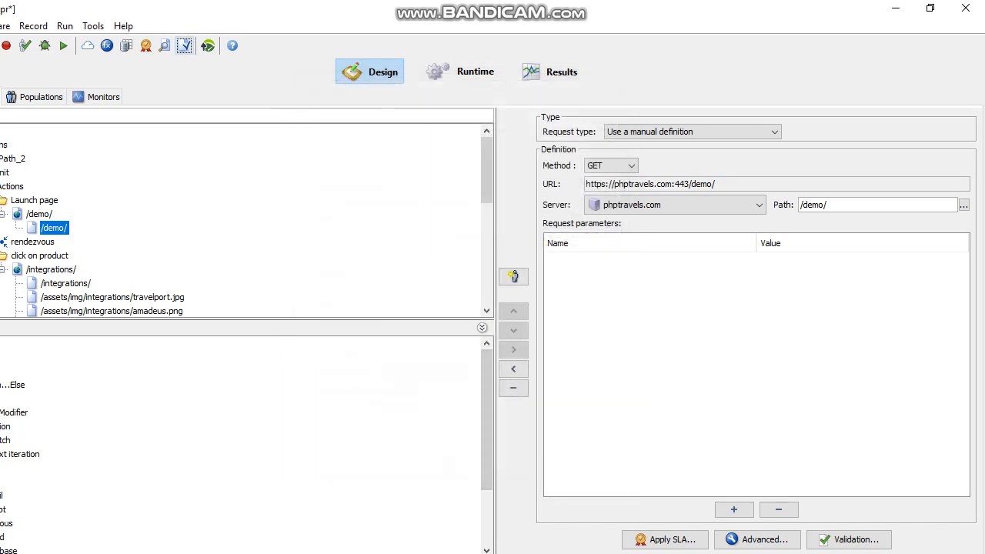
{"action": "scroll", "coordinate": [242, 219], "scroll_direction": "down", "scroll_amount": 10}
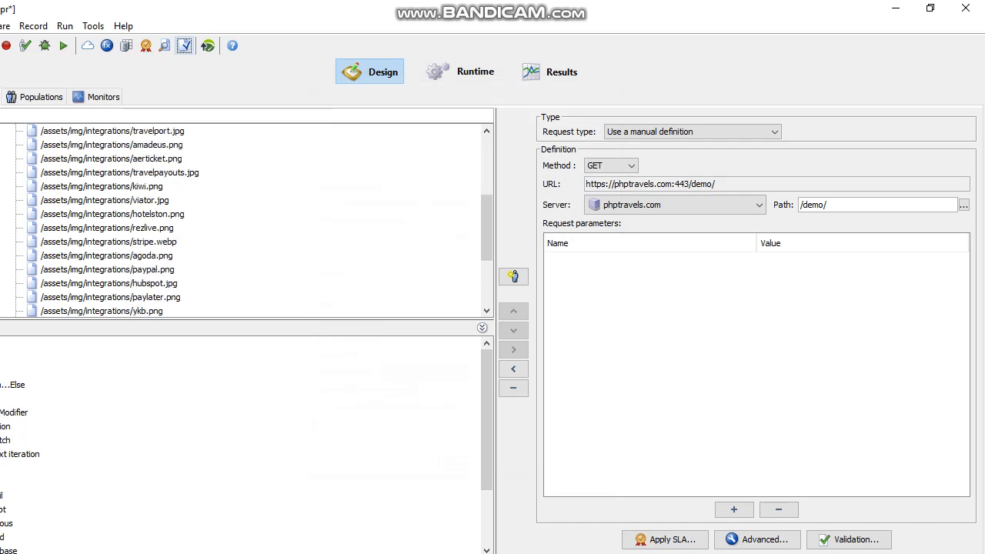
{"action": "scroll", "coordinate": [242, 219], "scroll_direction": "up", "scroll_amount": 8}
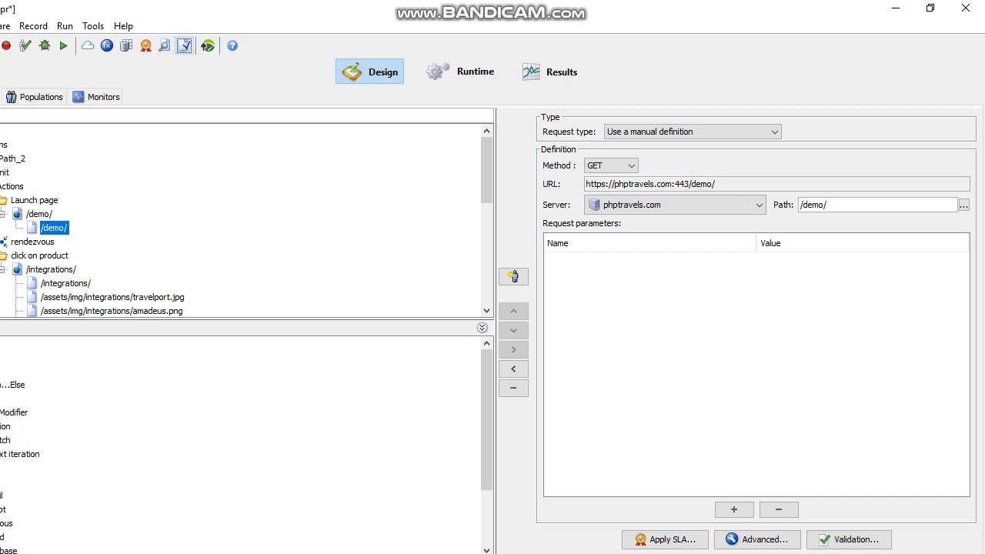
{"action": "left_click", "coordinate": [185, 46]}
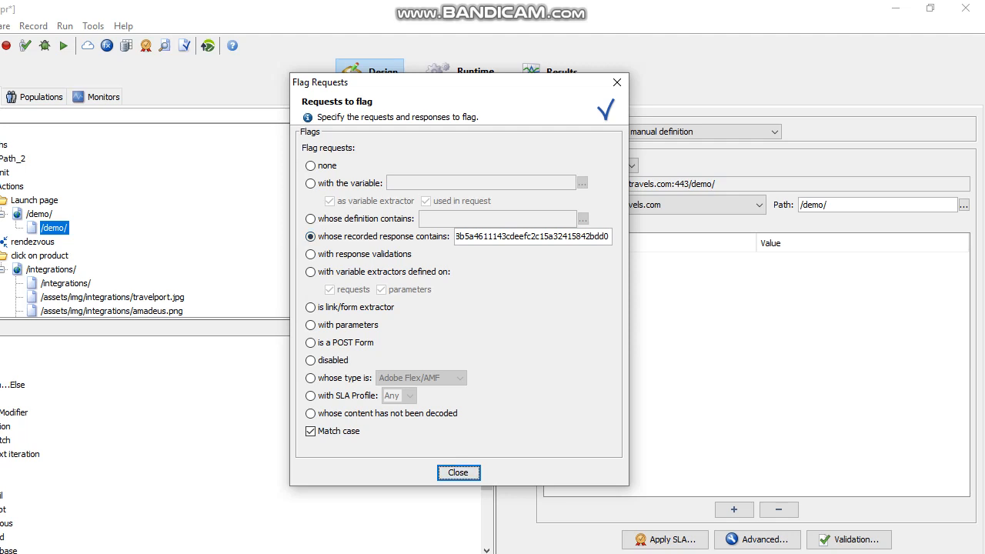
{"action": "double_click", "coordinate": [532, 236]}
Step: Switch flagging to 'with the variable' and add {sessionid} below the cookie line in Notepad
{"action": "left_click", "coordinate": [311, 184]}
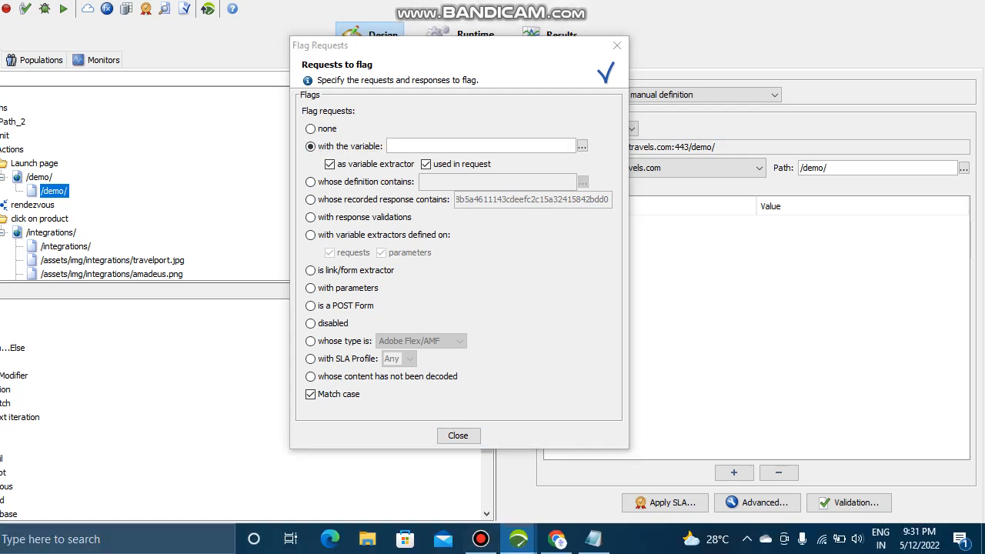
{"action": "left_click", "coordinate": [154, 538]}
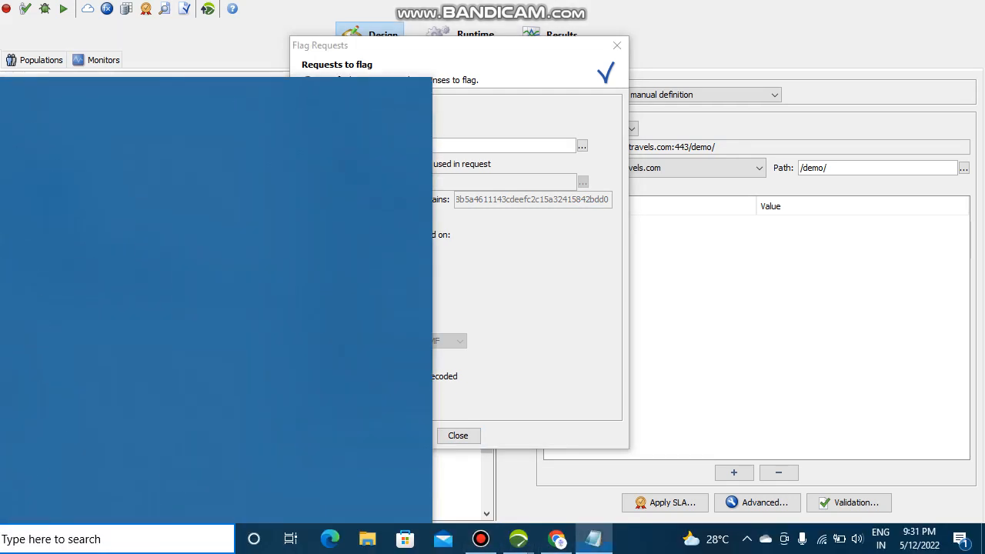
{"action": "left_click", "coordinate": [593, 538]}
{"action": "left_click", "coordinate": [385, 130]}
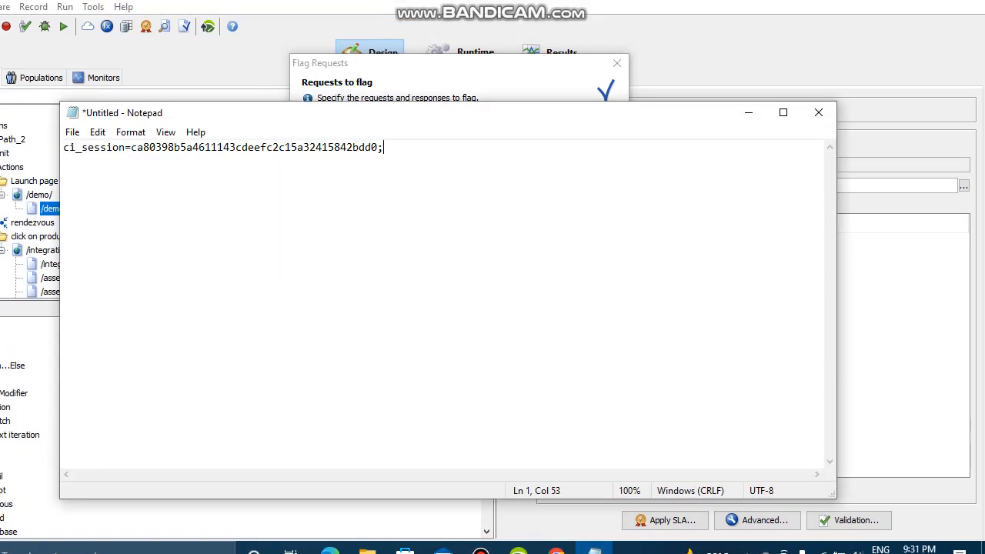
{"action": "key", "text": "Return"}
{"action": "key", "text": "Return"}
{"action": "key", "text": "Return"}
{"action": "type", "text": "{sessionid}"}
{"action": "key", "text": "shift+Left"}
{"action": "key", "text": "shift+Left"}
{"action": "key", "text": "shift+Left"}
{"action": "key", "text": "shift+Left"}
{"action": "key", "text": "shift+Left"}
{"action": "key", "text": "shift+Left"}
{"action": "key", "text": "shift+Left"}
{"action": "key", "text": "shift+Left"}
{"action": "key", "text": "shift+Left"}
{"action": "key", "text": "shift+Left"}
{"action": "key", "text": "shift+Left"}
{"action": "key", "text": "ctrl+c"}
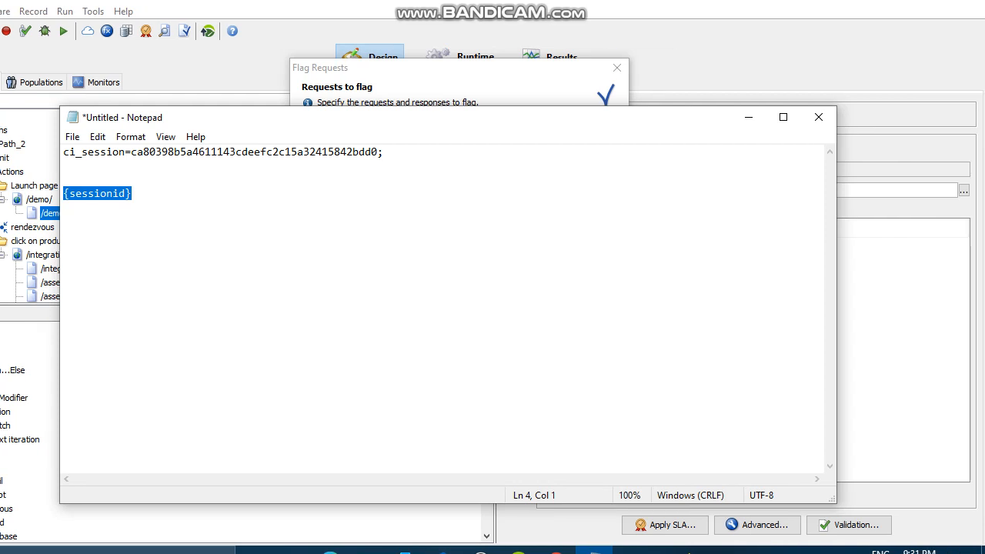
{"action": "left_click", "coordinate": [815, 117]}
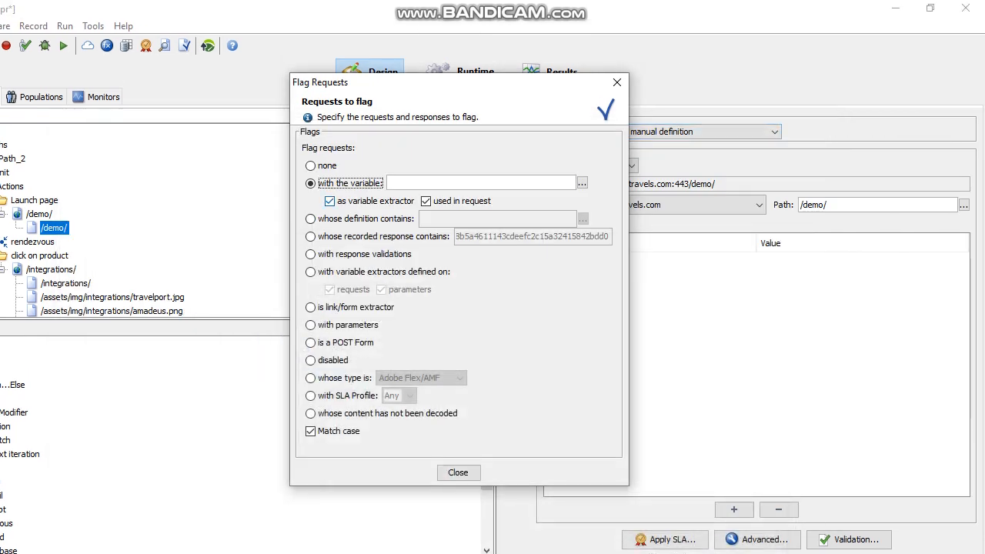
Step: Flag requests with variable {sessionid} as variable extractor, not used in request, and close
{"action": "left_click", "coordinate": [330, 201]}
{"action": "left_click", "coordinate": [443, 183]}
{"action": "key", "text": "ctrl+v"}
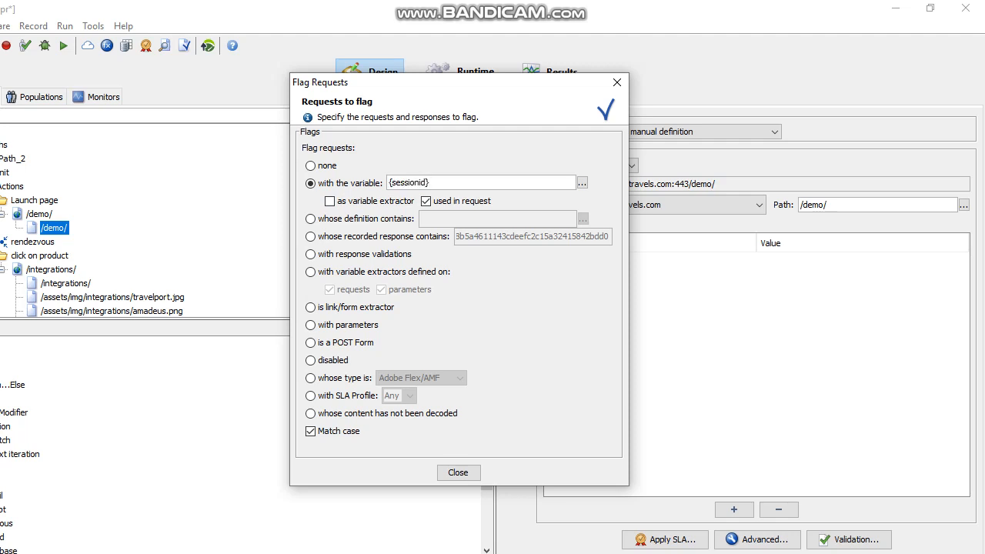
{"action": "left_click", "coordinate": [425, 201]}
{"action": "left_click", "coordinate": [330, 201]}
{"action": "left_click", "coordinate": [616, 82]}
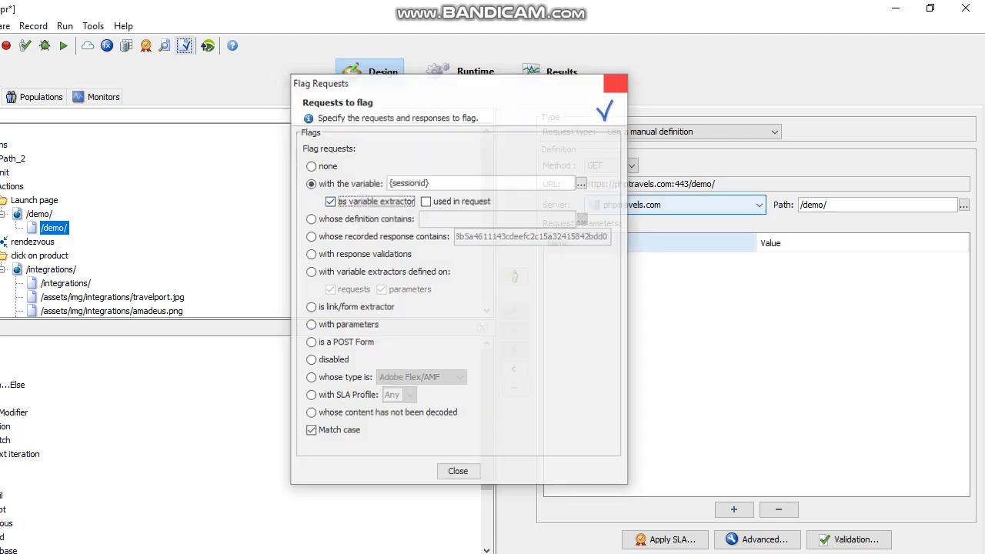
{"action": "left_click", "coordinate": [756, 539]}
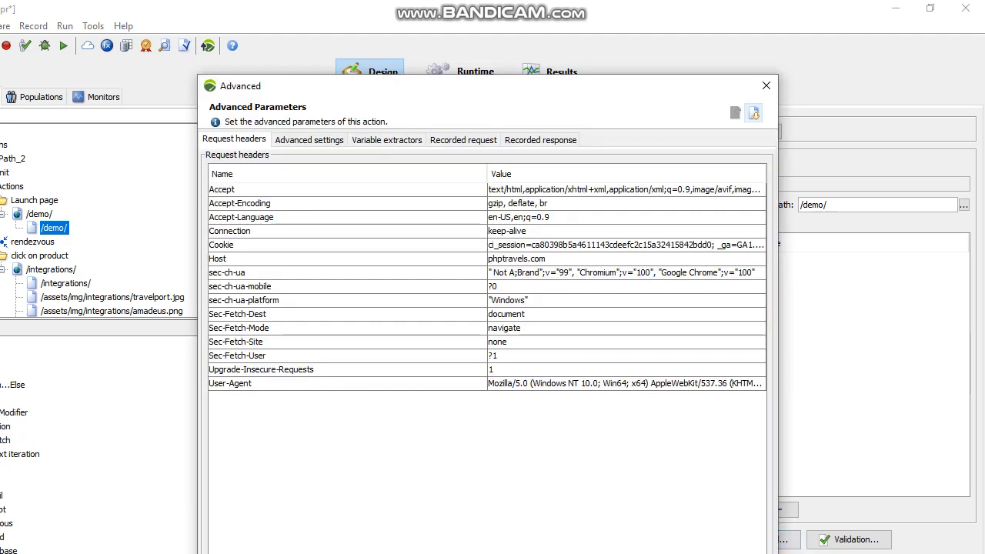
{"action": "left_click", "coordinate": [387, 140]}
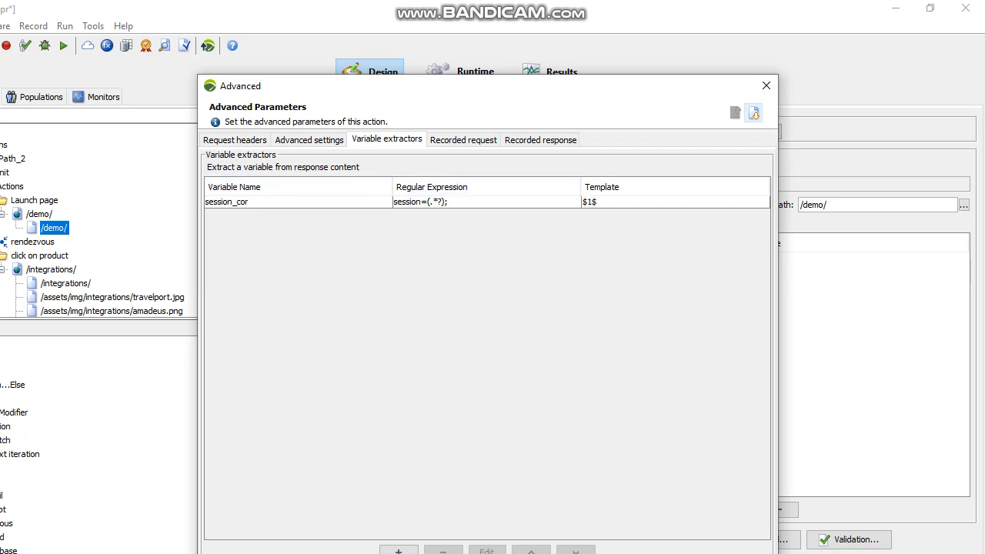
{"action": "left_click", "coordinate": [298, 201]}
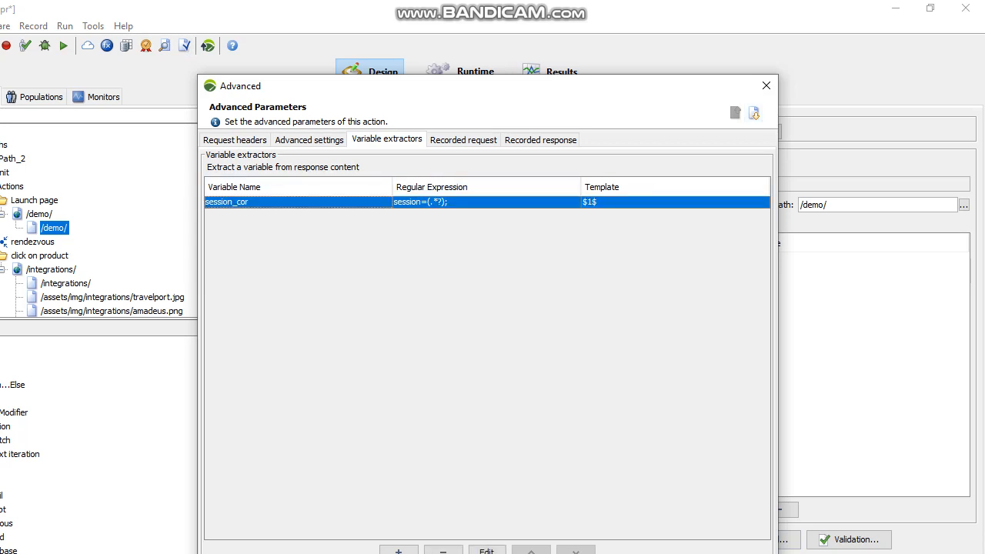
{"action": "double_click", "coordinate": [299, 202]}
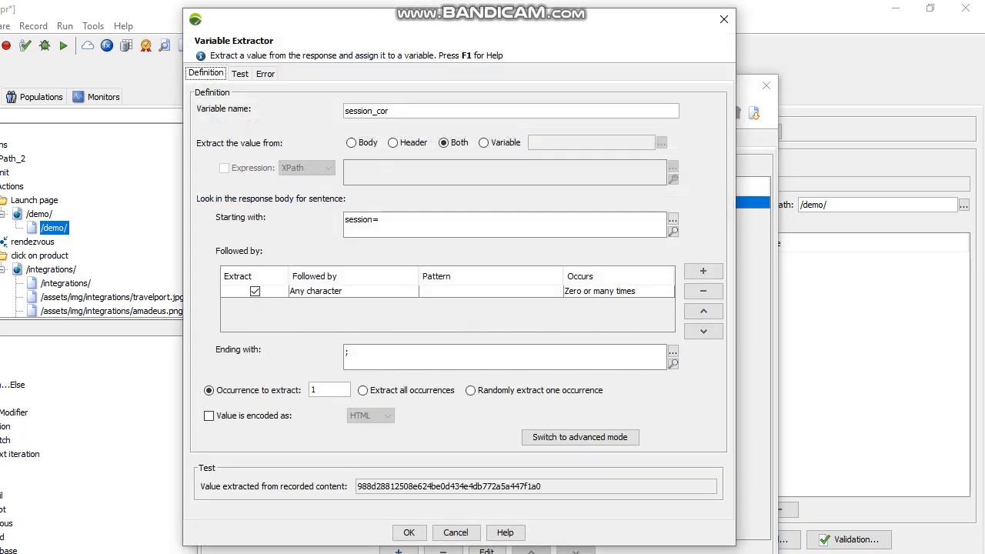
{"action": "double_click", "coordinate": [390, 111]}
{"action": "left_click", "coordinate": [390, 111]}
{"action": "left_click_drag", "start_coordinate": [390, 111], "coordinate": [345, 111]}
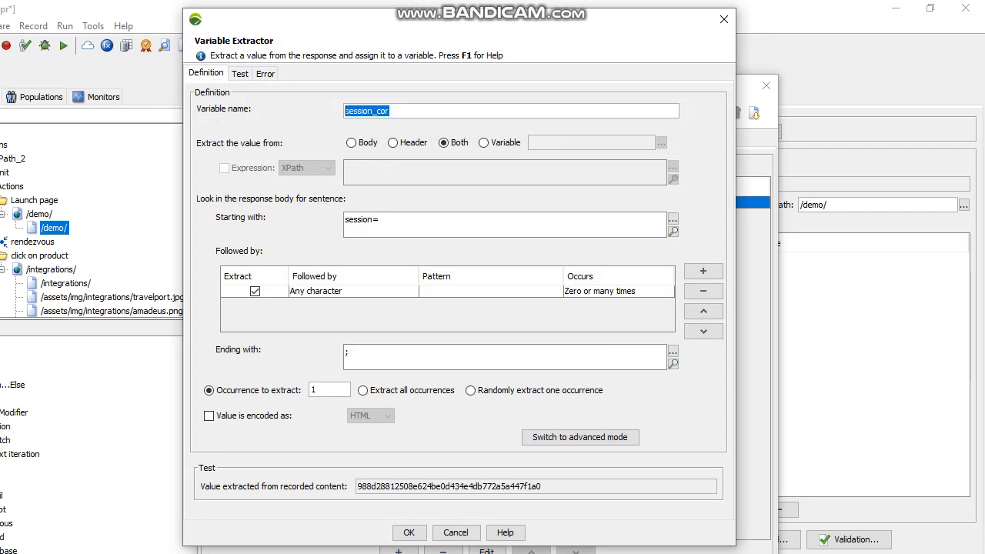
{"action": "left_click", "coordinate": [723, 19]}
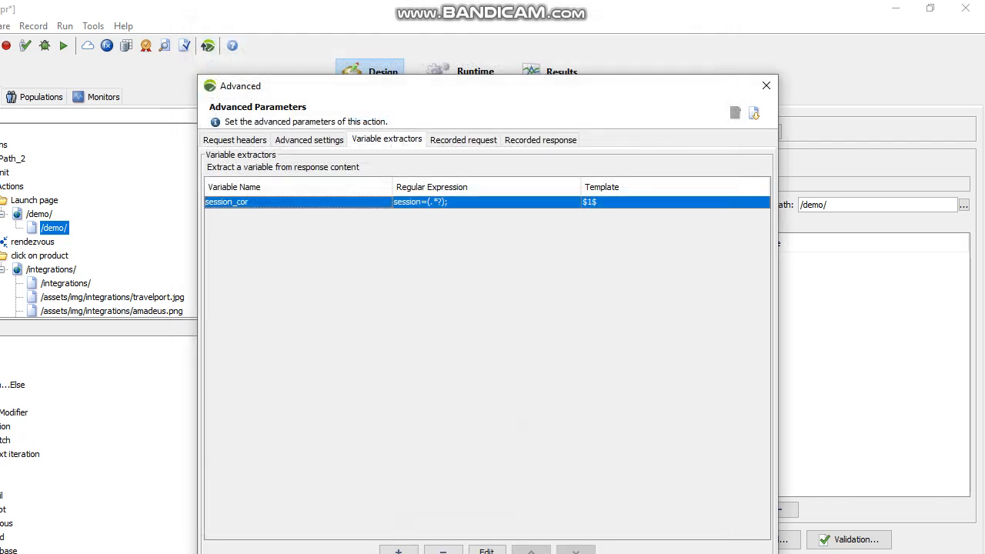
{"action": "left_click", "coordinate": [765, 85]}
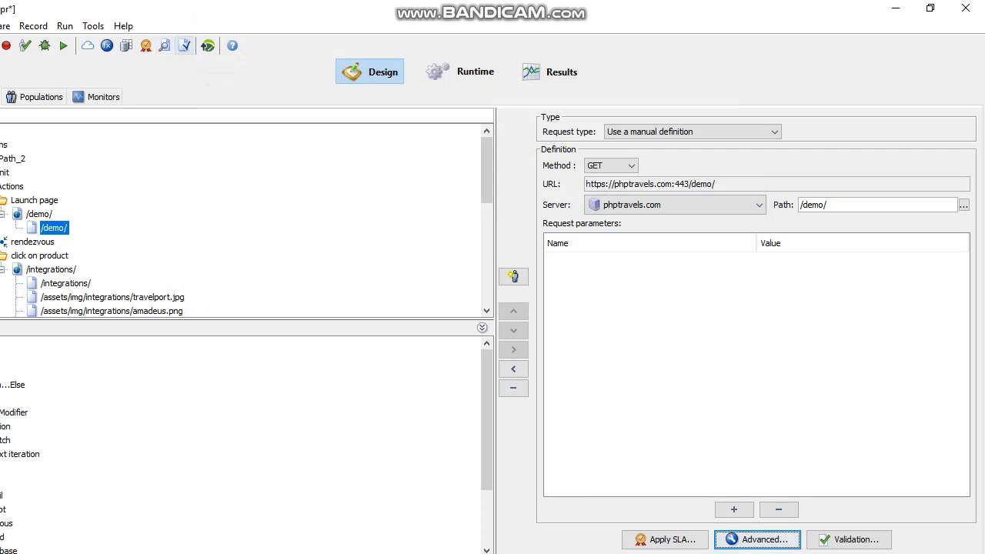
Step: Flag requests that extract or use ${session_cor}, then reopen Check User Path for UserPath_2
{"action": "left_click", "coordinate": [184, 45]}
{"action": "left_click_drag", "start_coordinate": [399, 182], "coordinate": [436, 182]}
{"action": "type", "text": "session_cor"}
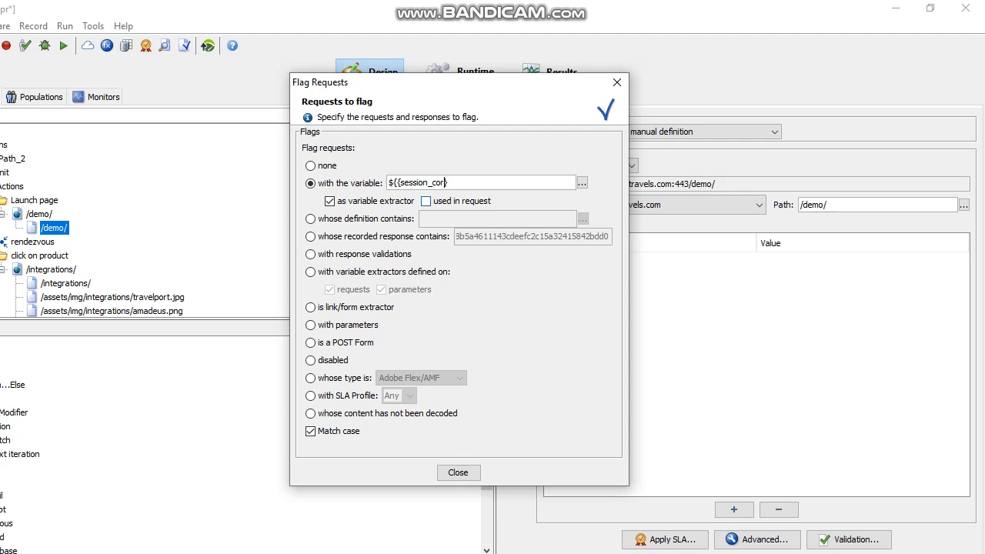
{"action": "left_click", "coordinate": [425, 200]}
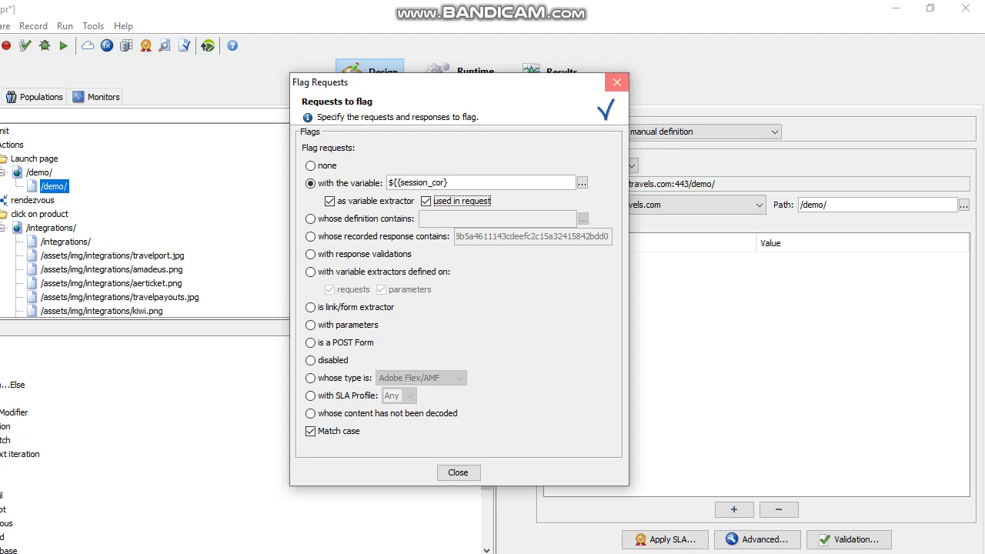
{"action": "left_click", "coordinate": [616, 82]}
{"action": "left_click", "coordinate": [25, 46]}
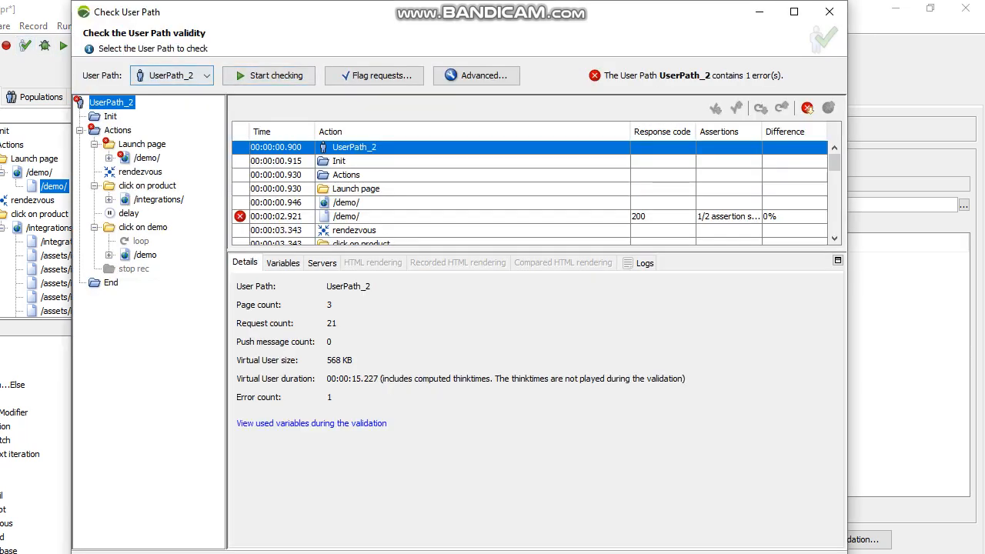
Step: Rerun the UserPath_2 check and inspect the 200 response of the failing /demo/ request
{"action": "left_click", "coordinate": [270, 75]}
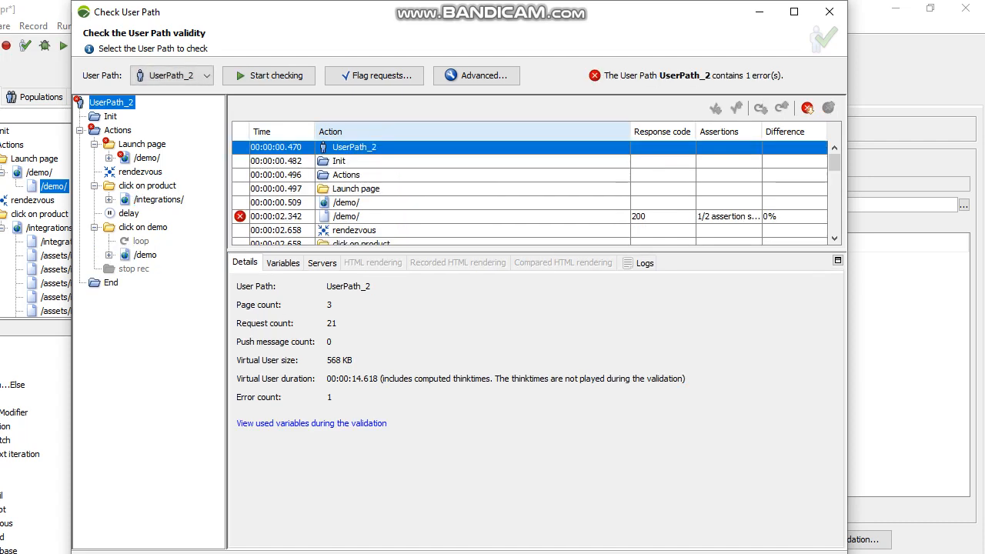
{"action": "left_click", "coordinate": [400, 216]}
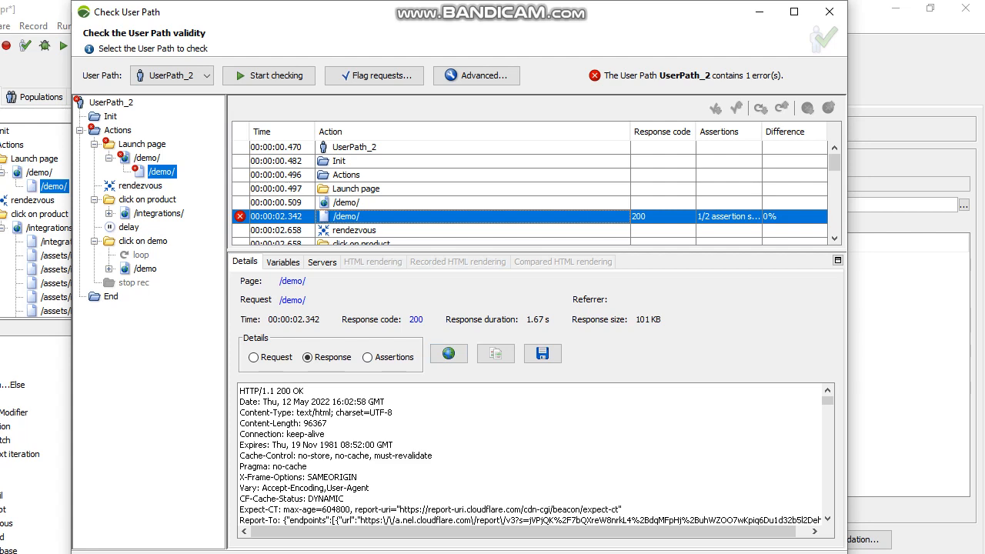
{"action": "right_click", "coordinate": [332, 217]}
{"action": "right_click", "coordinate": [153, 171]}
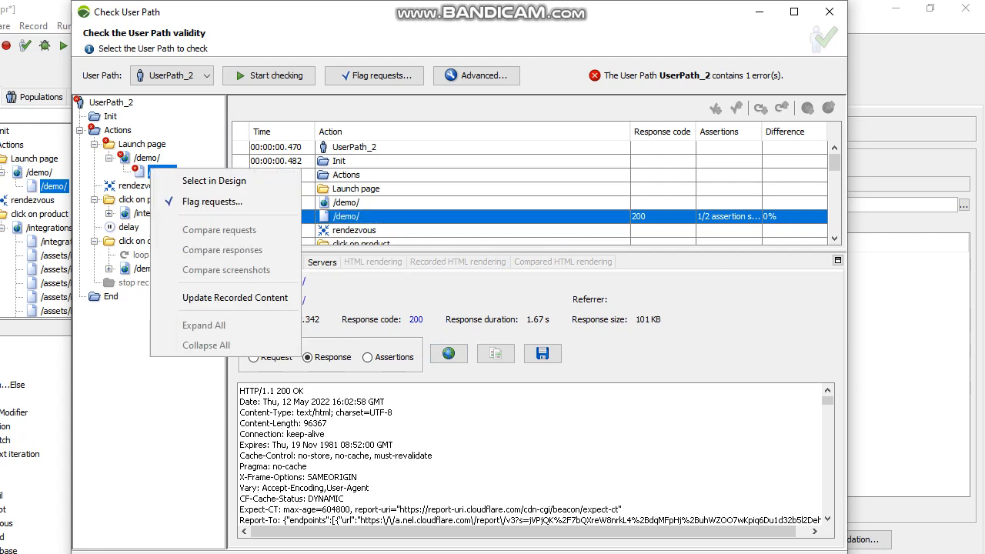
Step: Locate /demo/ in the design and review its session_cor variable extractor definition
{"action": "left_click", "coordinate": [214, 180]}
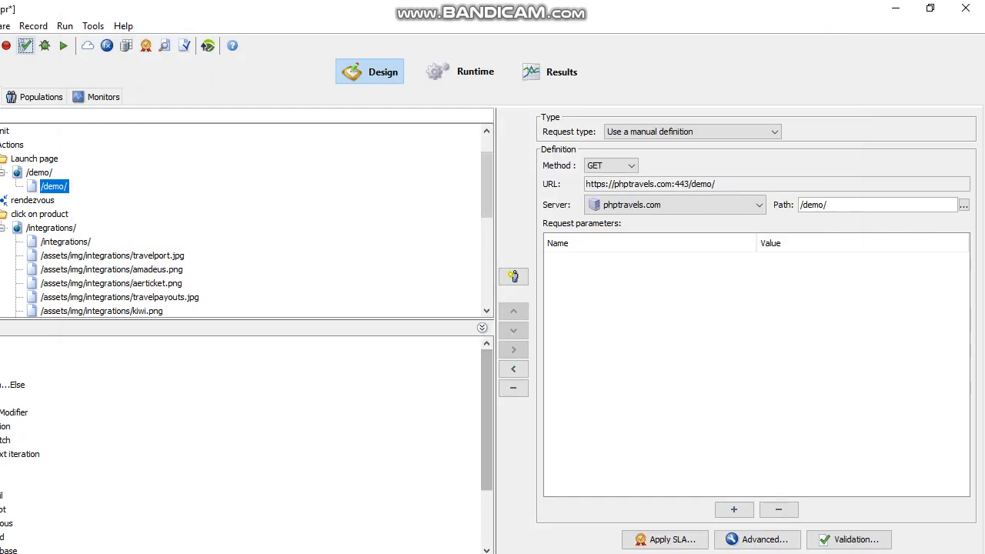
{"action": "left_click", "coordinate": [756, 540]}
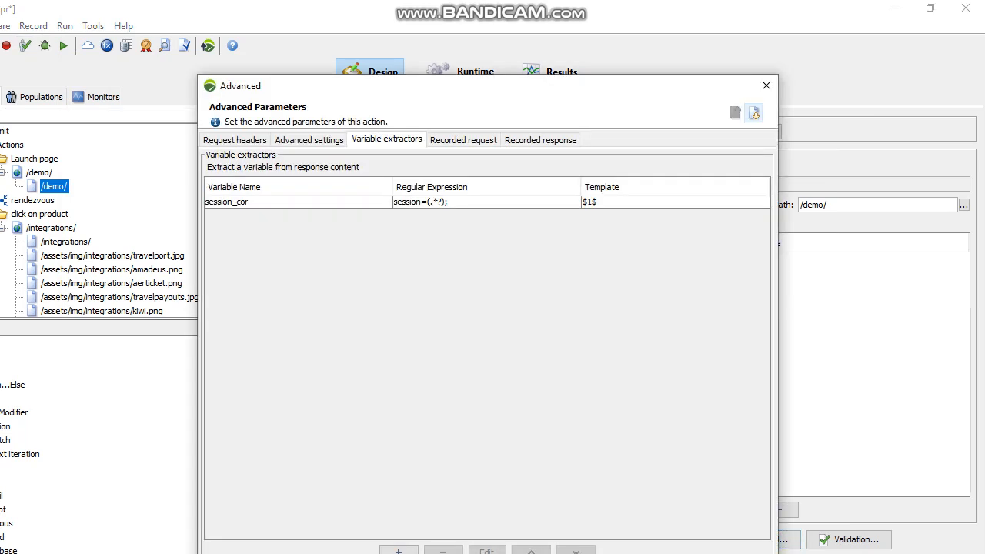
{"action": "left_click", "coordinate": [467, 202]}
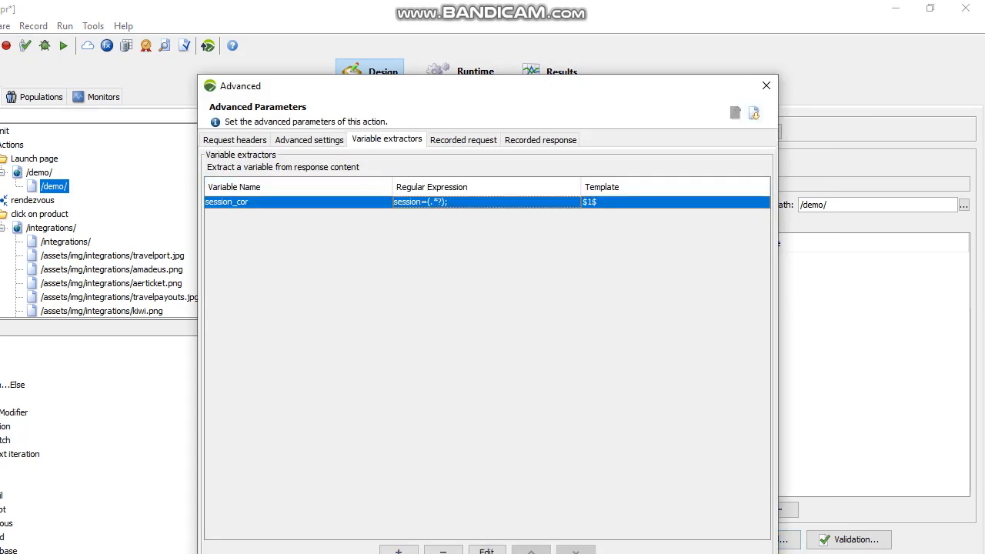
{"action": "double_click", "coordinate": [467, 202]}
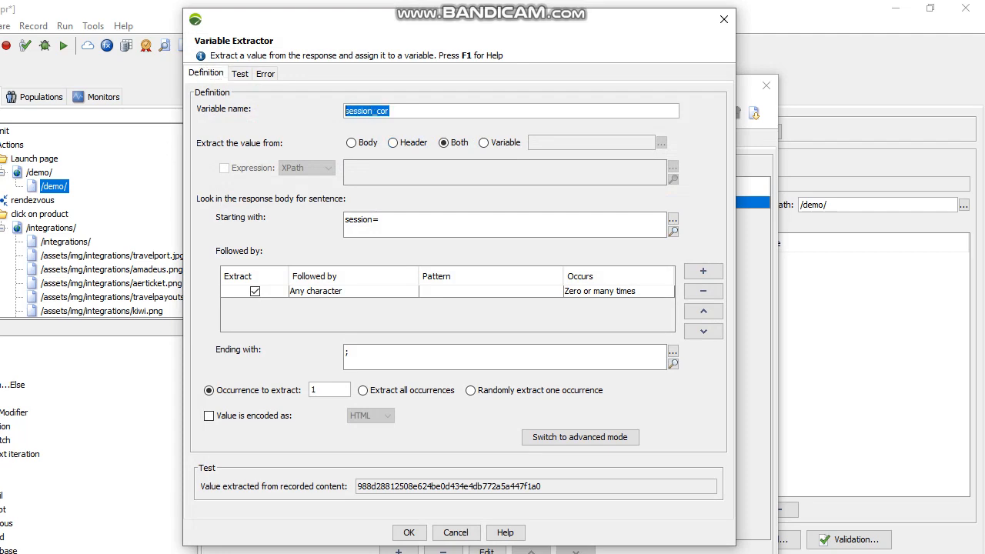
{"action": "left_click", "coordinate": [724, 18]}
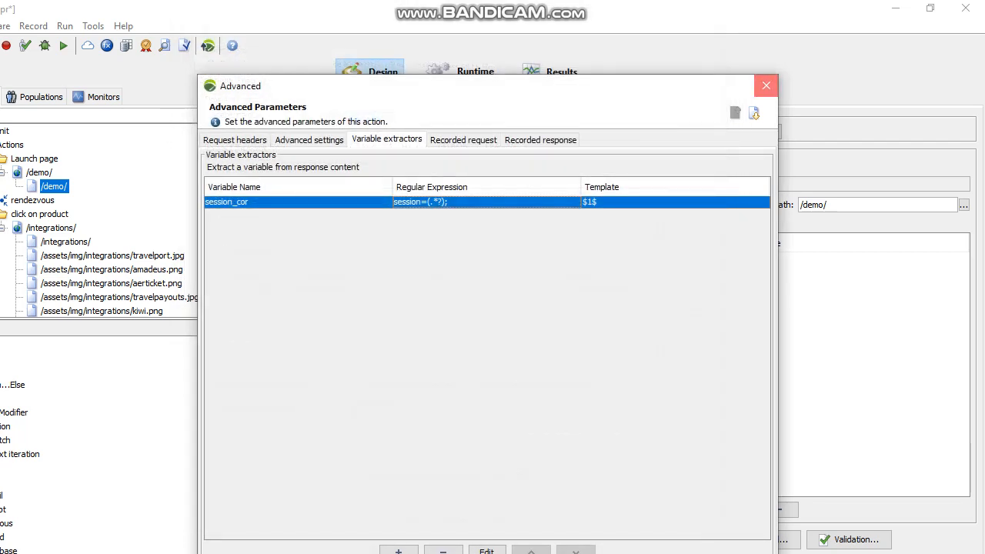
{"action": "left_click", "coordinate": [766, 86]}
Step: Set request flagging to ${session_cor} as variable extractor only, not used in request
{"action": "left_click", "coordinate": [184, 46]}
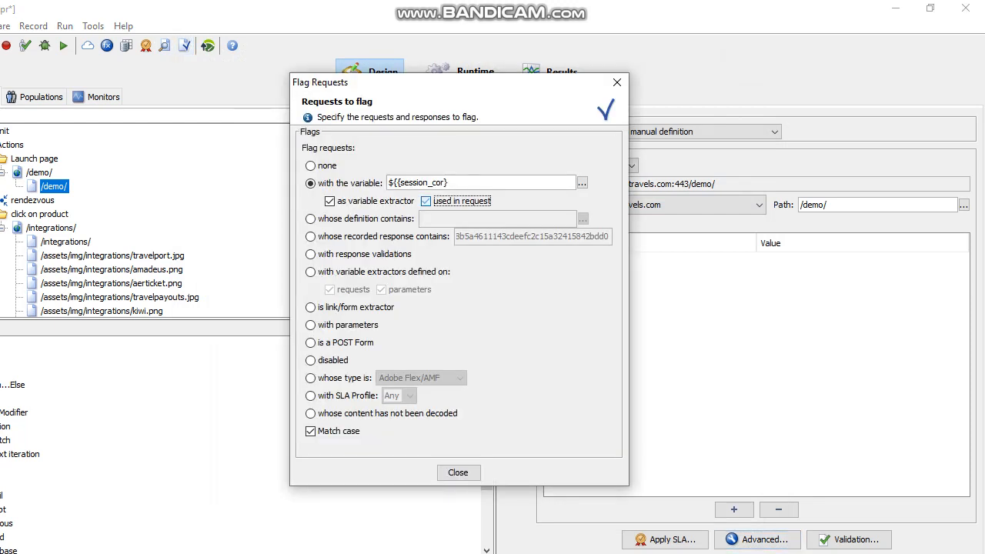
{"action": "left_click", "coordinate": [330, 200]}
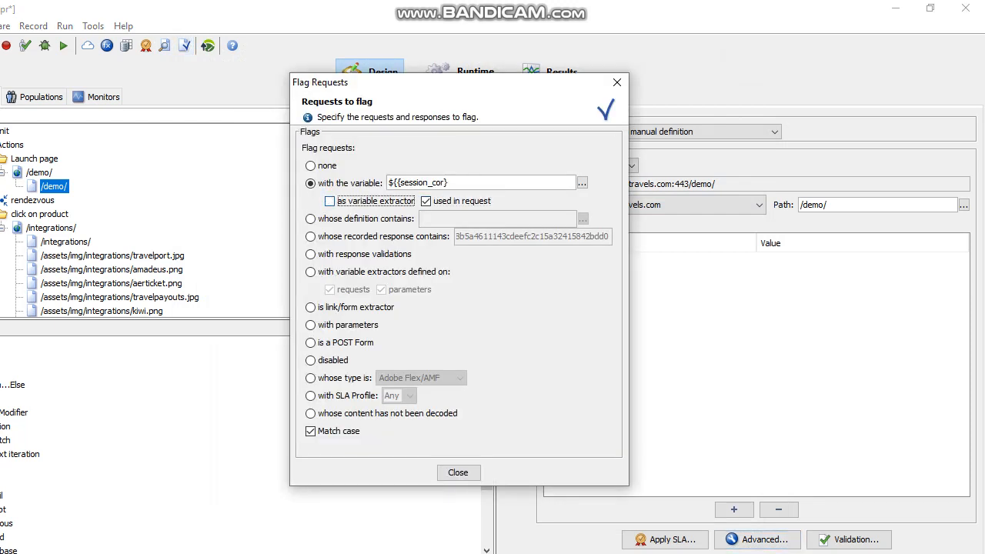
{"action": "scroll", "coordinate": [146, 223], "scroll_direction": "down", "scroll_amount": 8}
{"action": "scroll", "coordinate": [146, 223], "scroll_direction": "up", "scroll_amount": 4}
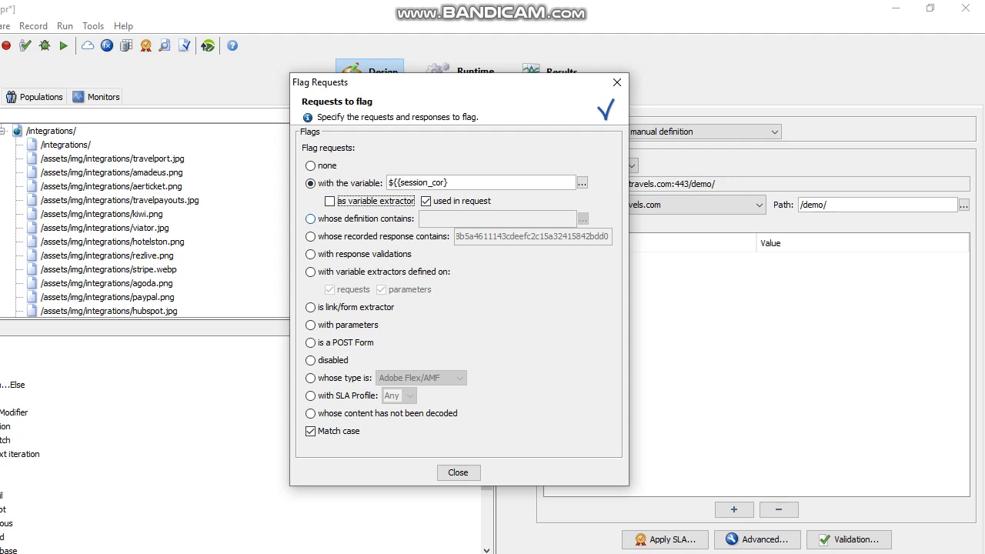
{"action": "left_click", "coordinate": [427, 201]}
{"action": "left_click", "coordinate": [330, 201]}
{"action": "left_click", "coordinate": [616, 82]}
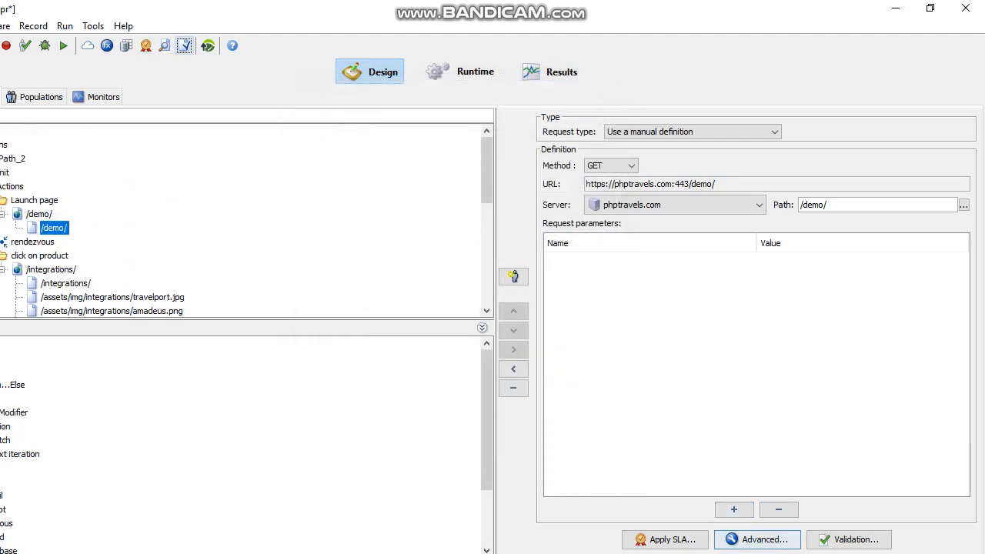
Step: Review the /demo/ request's advanced parameters and session_cor extractor settings
{"action": "left_click", "coordinate": [764, 538]}
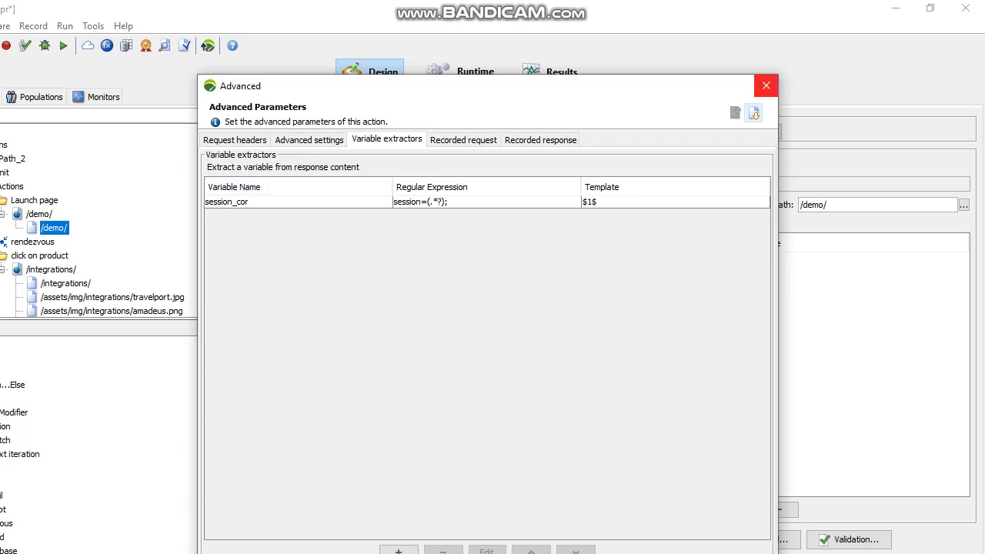
{"action": "left_click", "coordinate": [766, 86]}
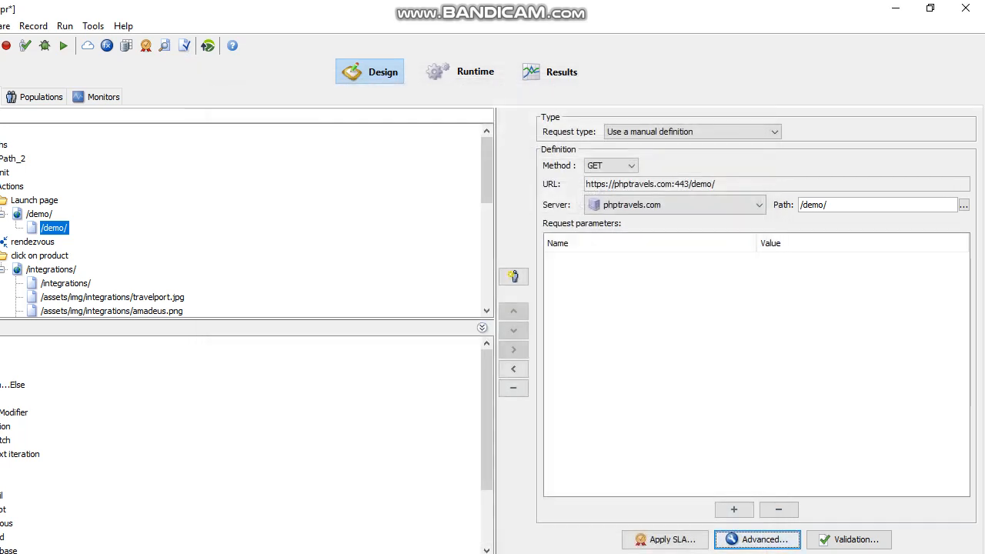
{"action": "left_click", "coordinate": [184, 45]}
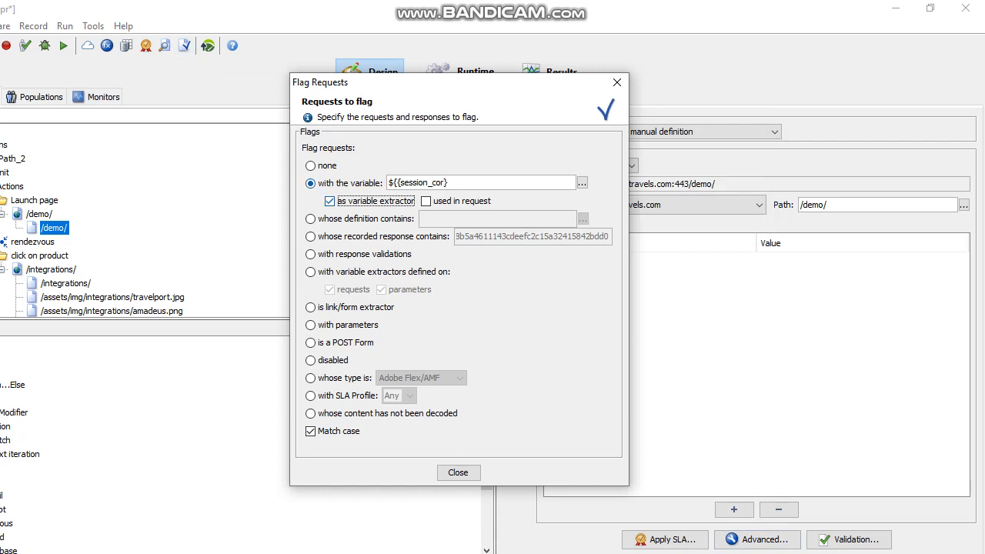
{"action": "left_click", "coordinate": [618, 82]}
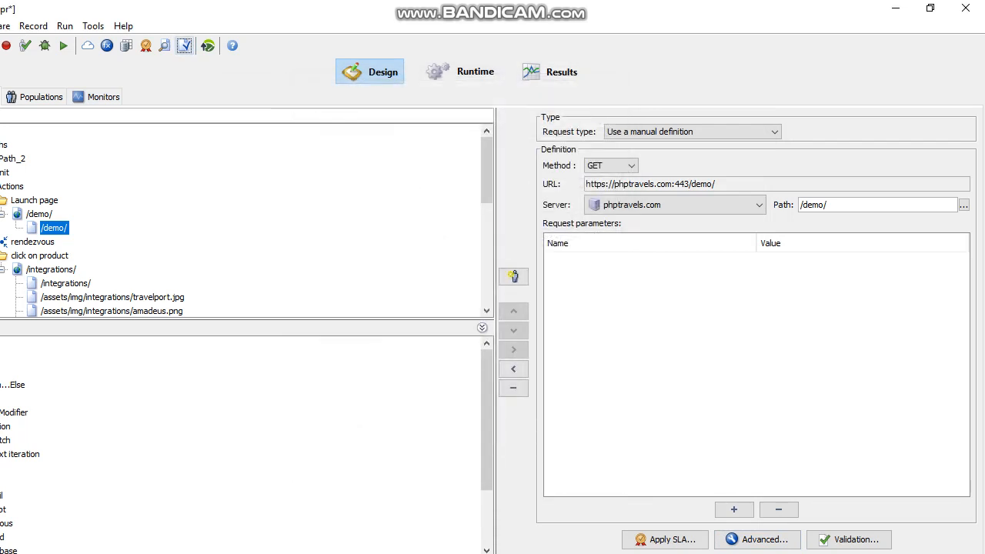
{"action": "left_click", "coordinate": [756, 539]}
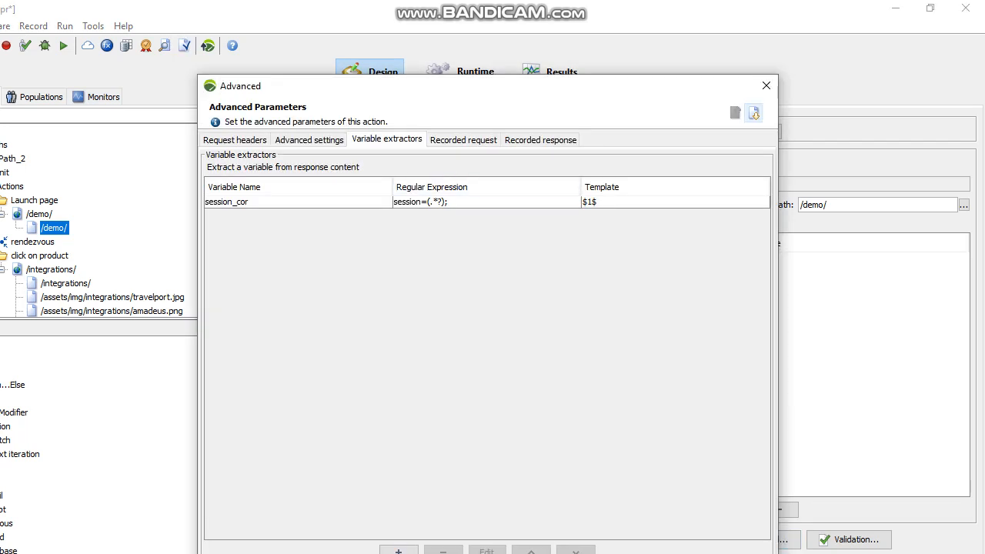
{"action": "left_click", "coordinate": [766, 85]}
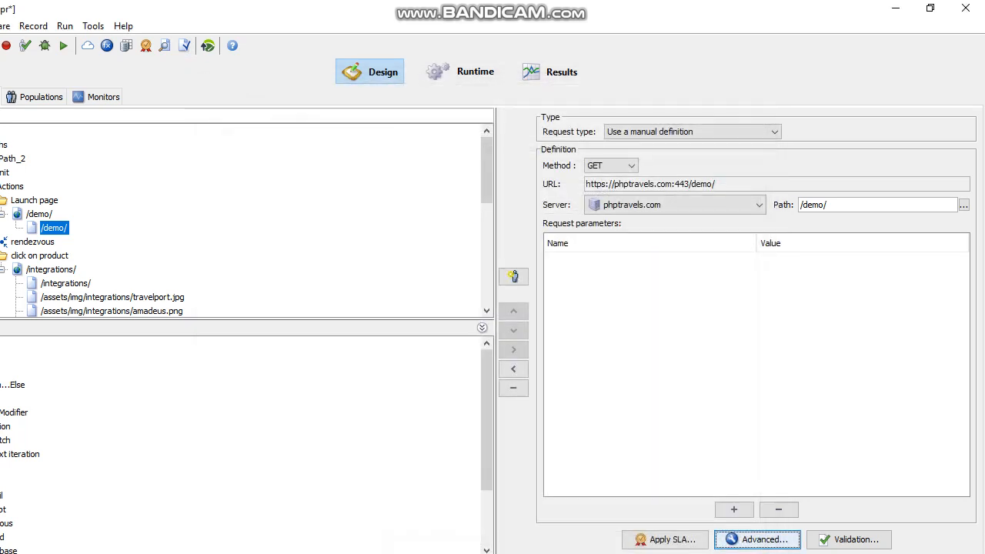
Step: Flag requests using ${session_cor} in the request instead of those extracting it
{"action": "left_click", "coordinate": [185, 45]}
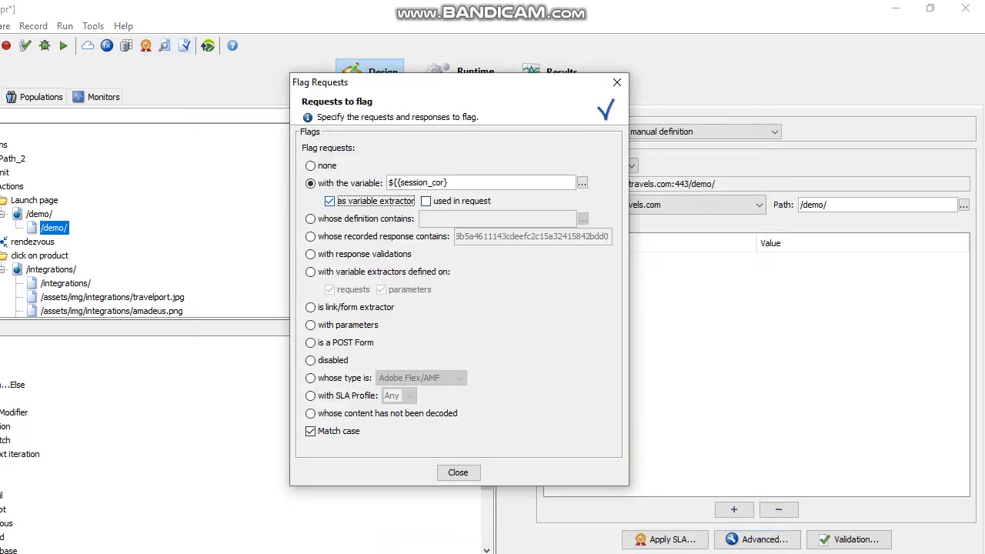
{"action": "left_click", "coordinate": [330, 201]}
{"action": "left_click", "coordinate": [426, 201]}
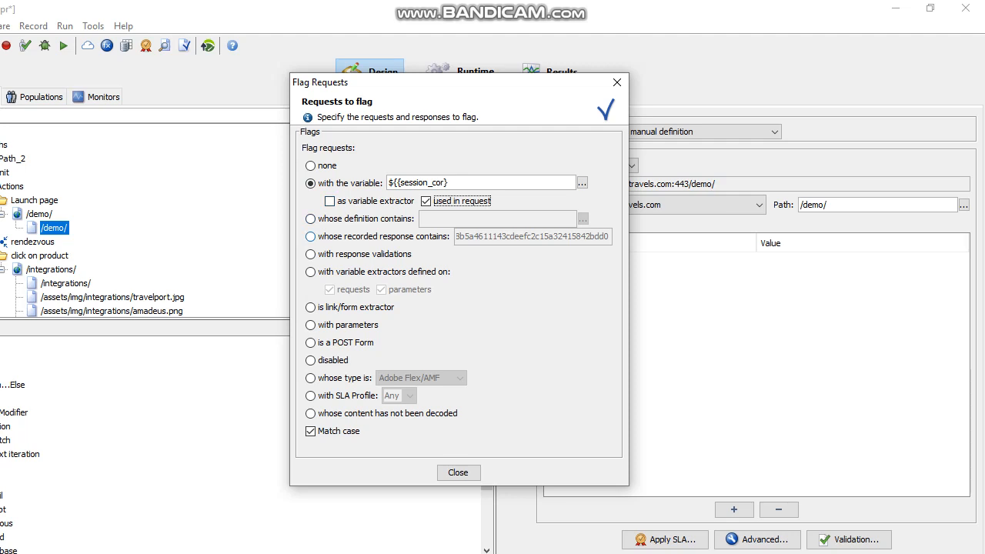
{"action": "left_click", "coordinate": [311, 236]}
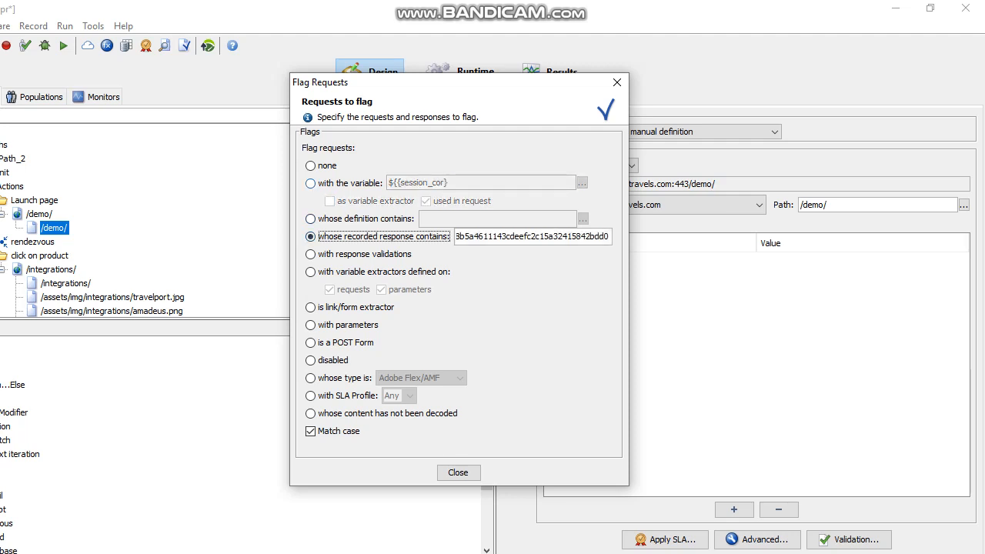
{"action": "left_click", "coordinate": [310, 183]}
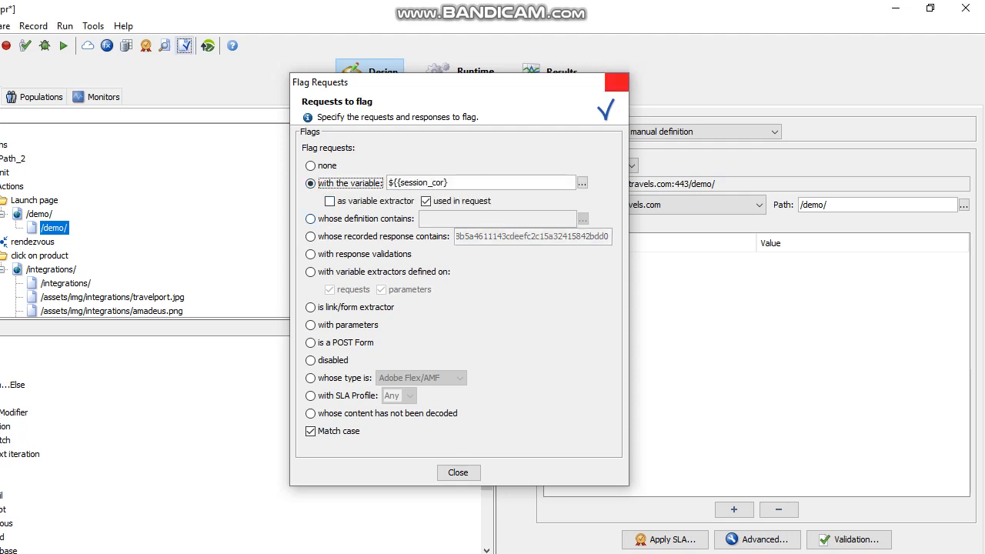
{"action": "left_click", "coordinate": [617, 82]}
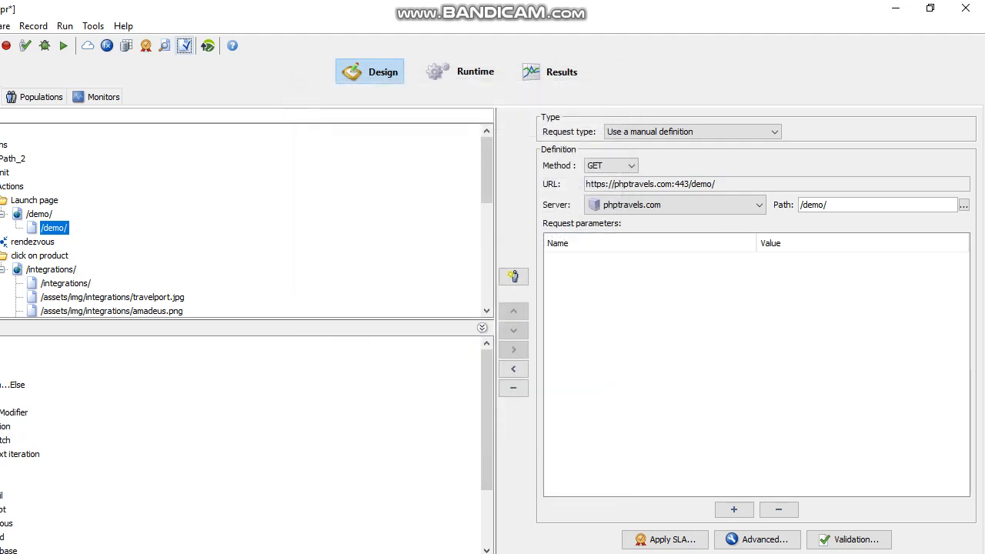
{"action": "left_click", "coordinate": [185, 45]}
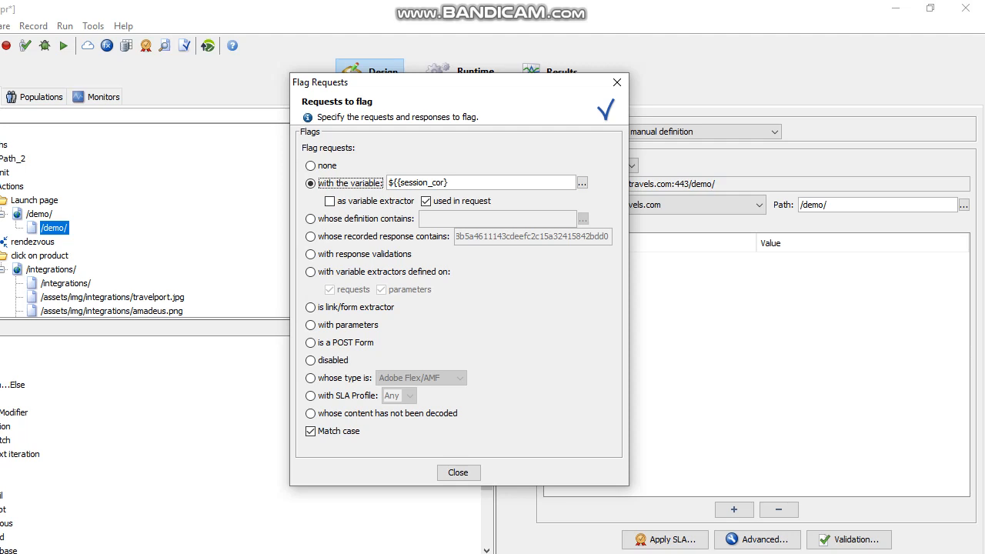
{"action": "left_click", "coordinate": [616, 82]}
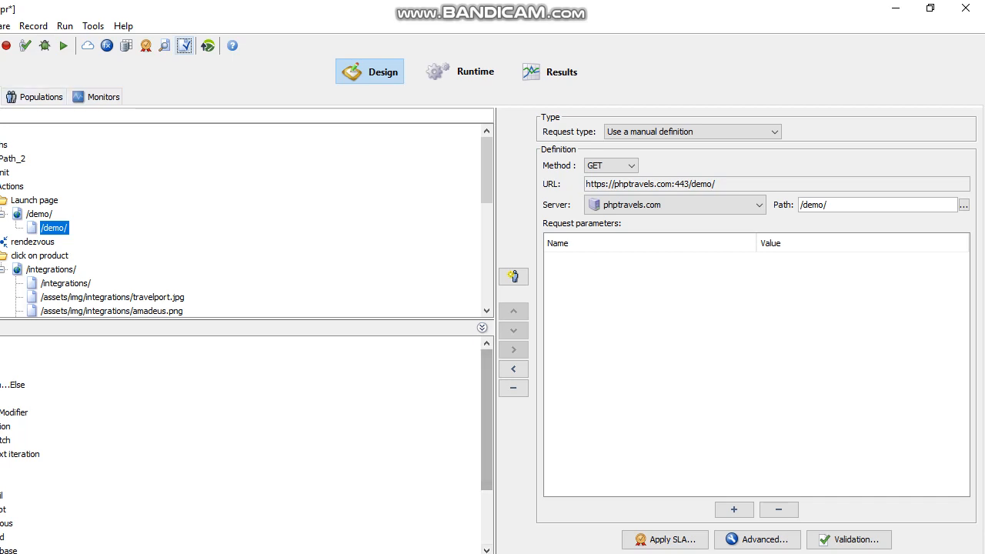
Step: Check the /demo/ Variables tab, confirming the session_cor extraction was not found
{"action": "mouse_move", "coordinate": [518, 553]}
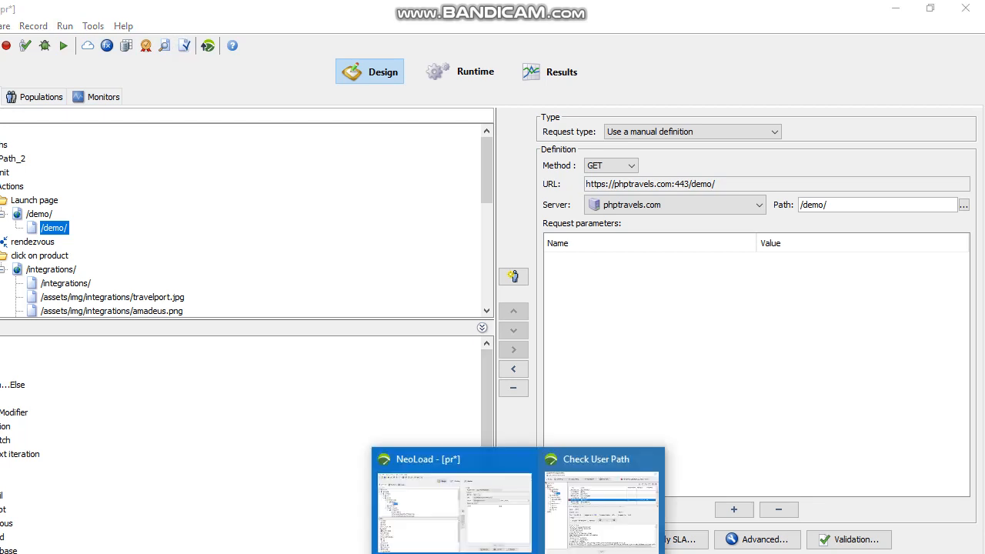
{"action": "left_click", "coordinate": [605, 504]}
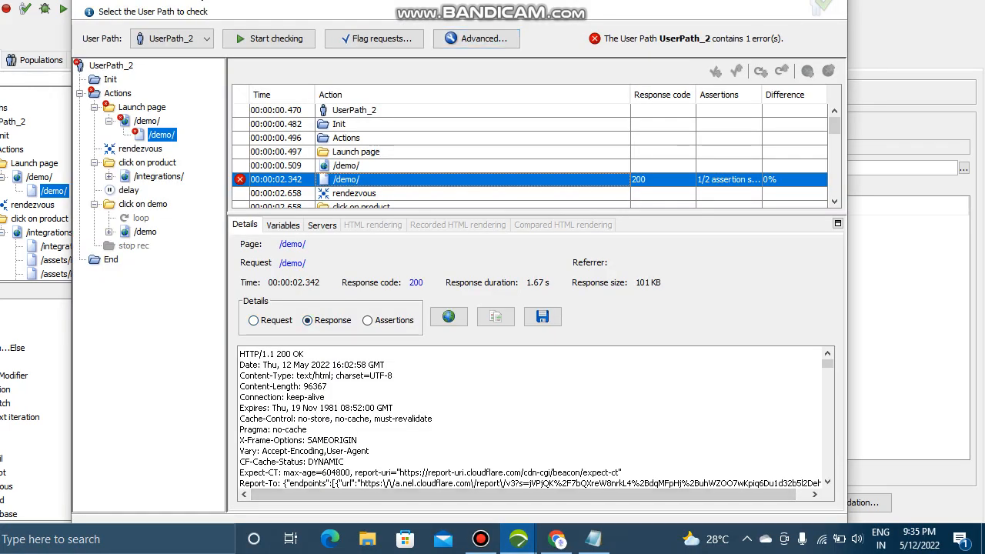
{"action": "left_click", "coordinate": [282, 224]}
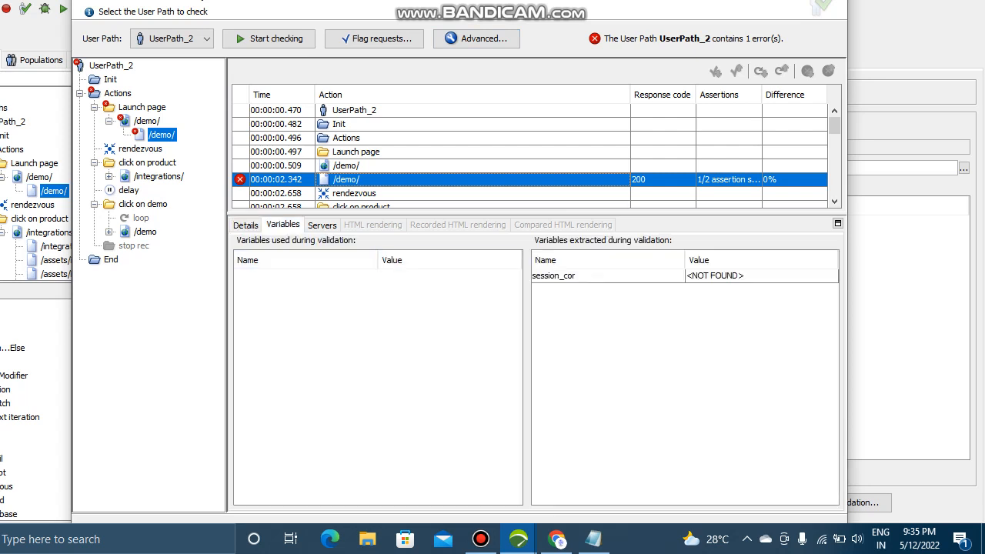
{"action": "left_click", "coordinate": [715, 276]}
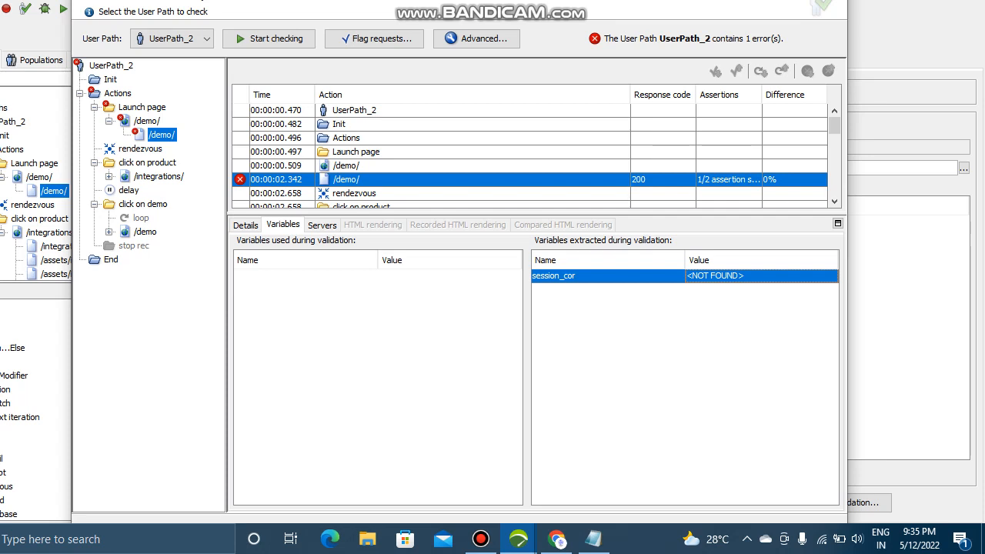
Step: Compare the /demo/ validation response with the recorded response
{"action": "left_click", "coordinate": [246, 225]}
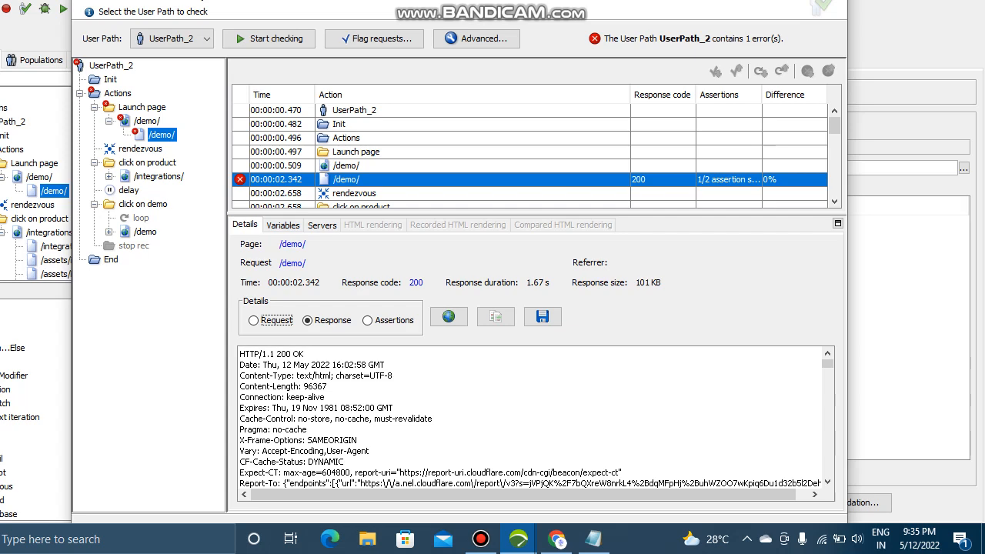
{"action": "left_click", "coordinate": [254, 320]}
{"action": "left_click", "coordinate": [308, 320]}
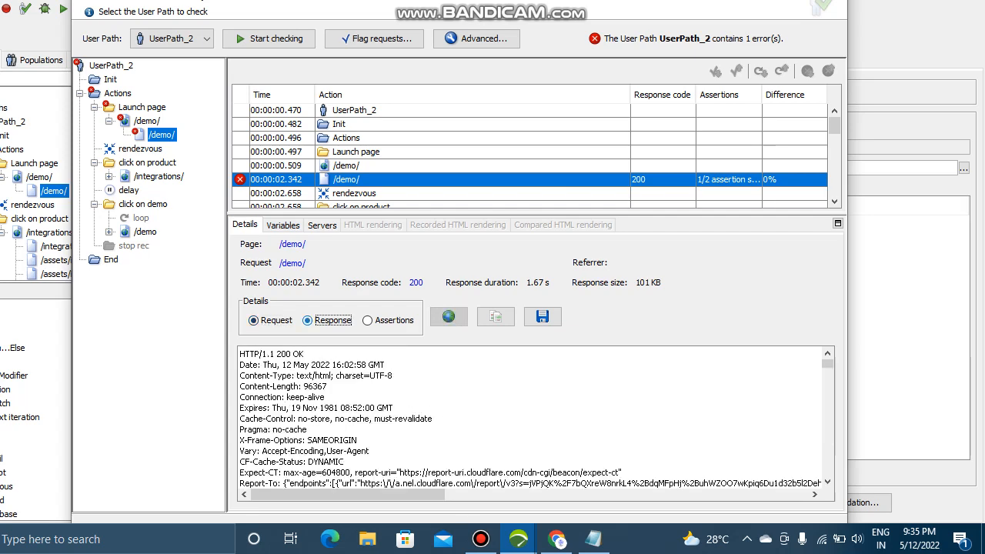
{"action": "left_click", "coordinate": [495, 316]}
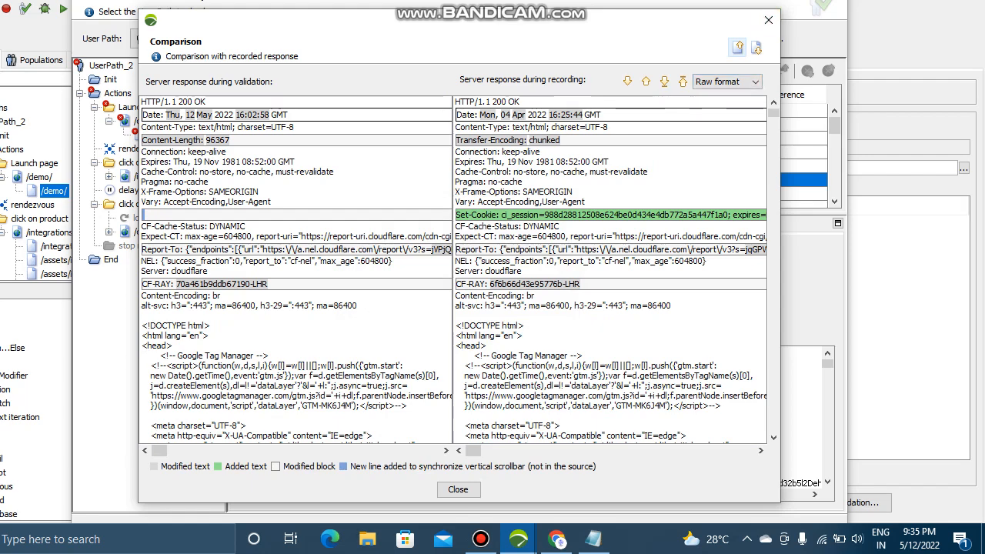
Step: Compare the /integrations/ validation response with its recording, then close the comparison
{"action": "left_click", "coordinate": [768, 20]}
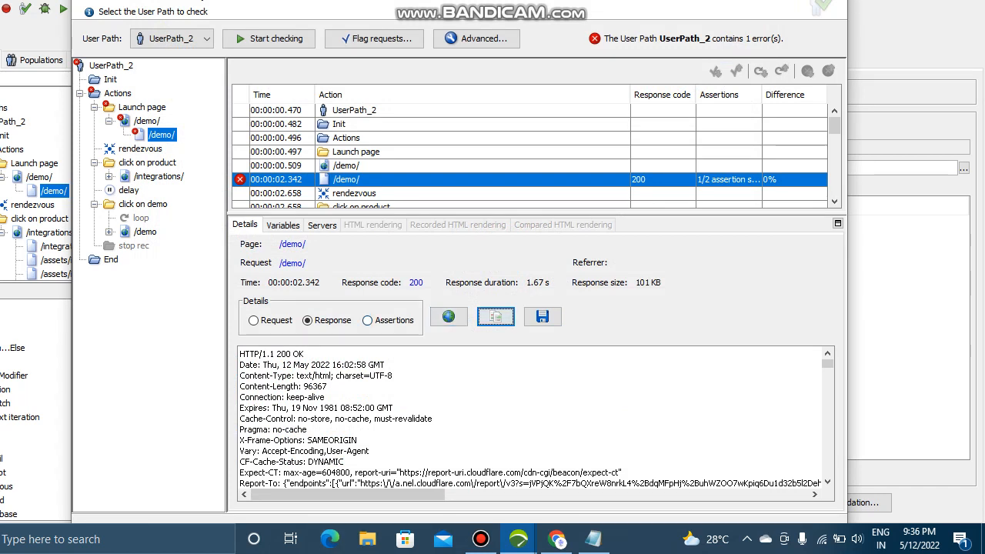
{"action": "scroll", "coordinate": [531, 154], "scroll_direction": "down", "scroll_amount": 2}
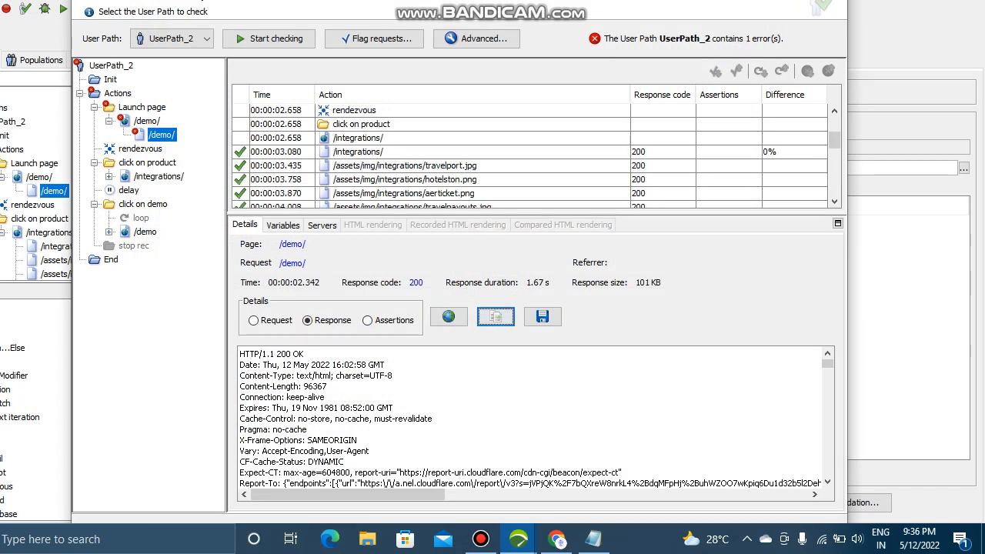
{"action": "left_click", "coordinate": [358, 151]}
{"action": "left_click", "coordinate": [495, 317]}
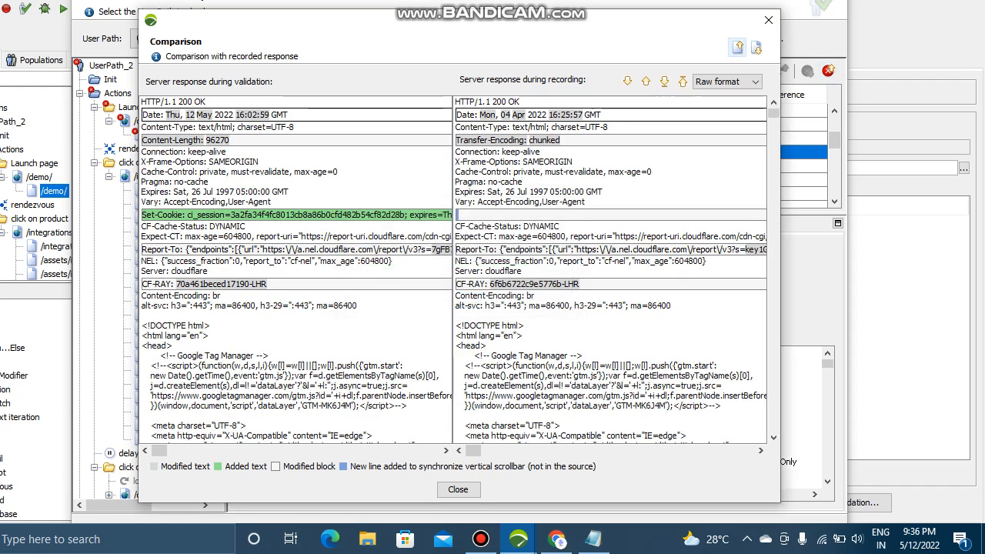
{"action": "left_click", "coordinate": [768, 20]}
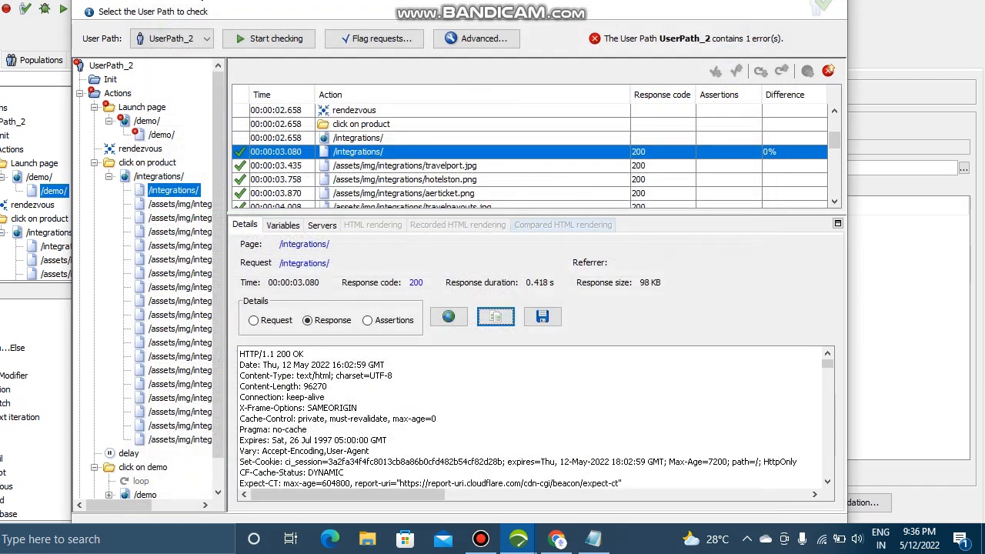